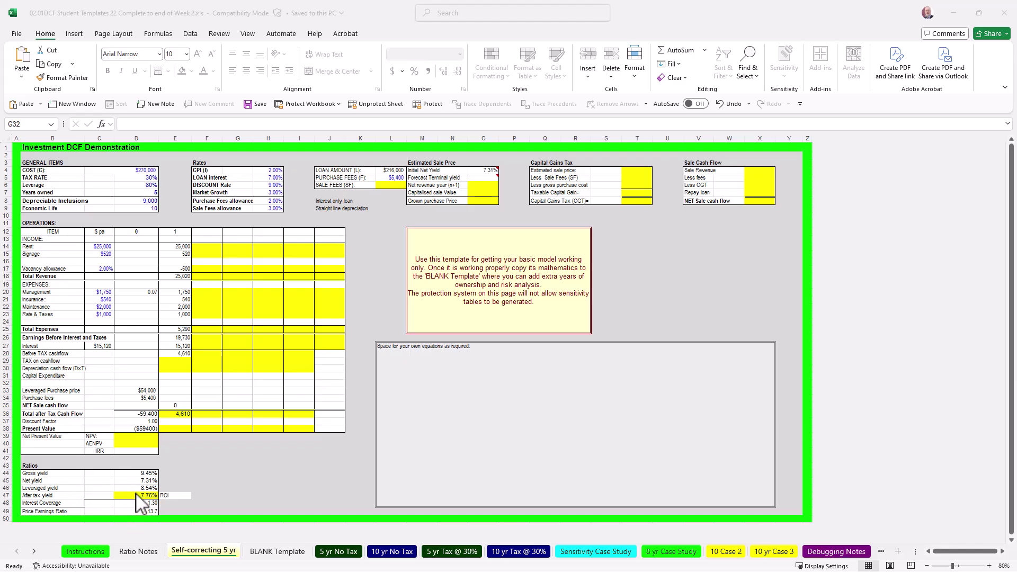
Extend the year headings in row 12 of the operations table as a series through year 6.
{"action": "left_click", "coordinate": [991, 567]}
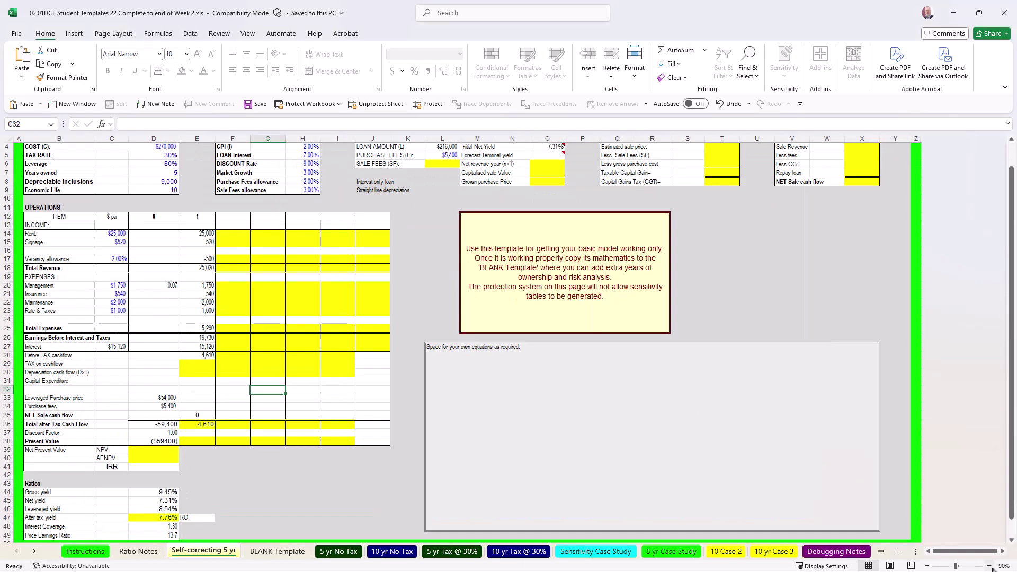
{"action": "left_click", "coordinate": [990, 566]}
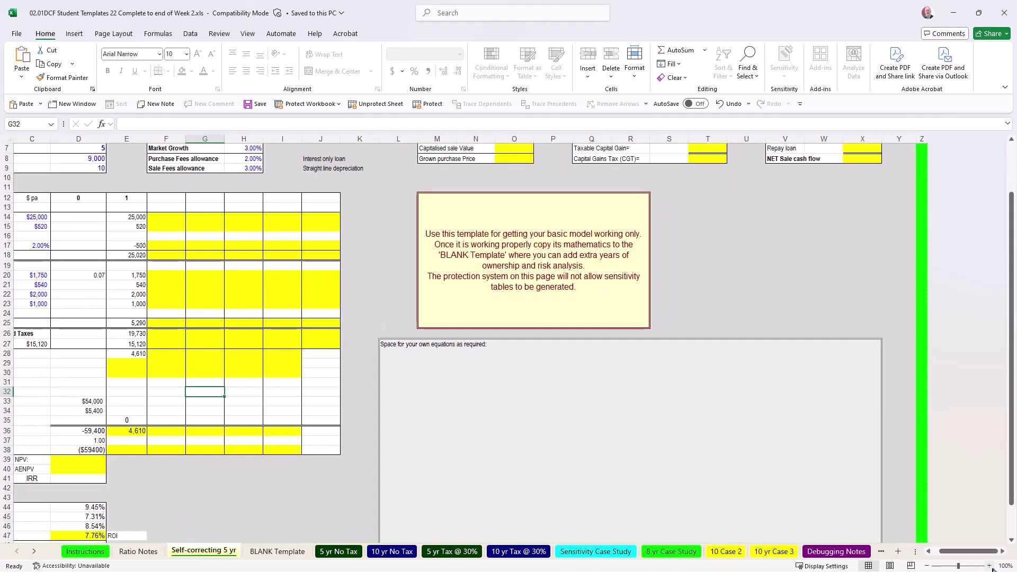
{"action": "mouse_move", "coordinate": [943, 552]}
{"action": "left_mouse_down"}
{"action": "mouse_move", "coordinate": [911, 553]}
{"action": "mouse_move", "coordinate": [945, 554]}
{"action": "left_mouse_up"}
{"action": "left_click", "coordinate": [928, 553]}
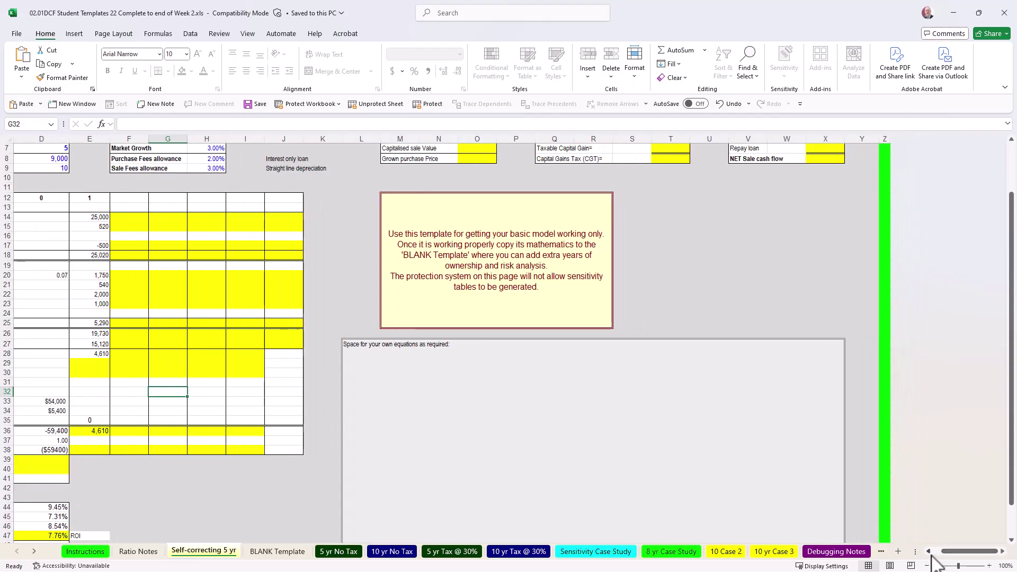
{"action": "left_click", "coordinate": [936, 553]}
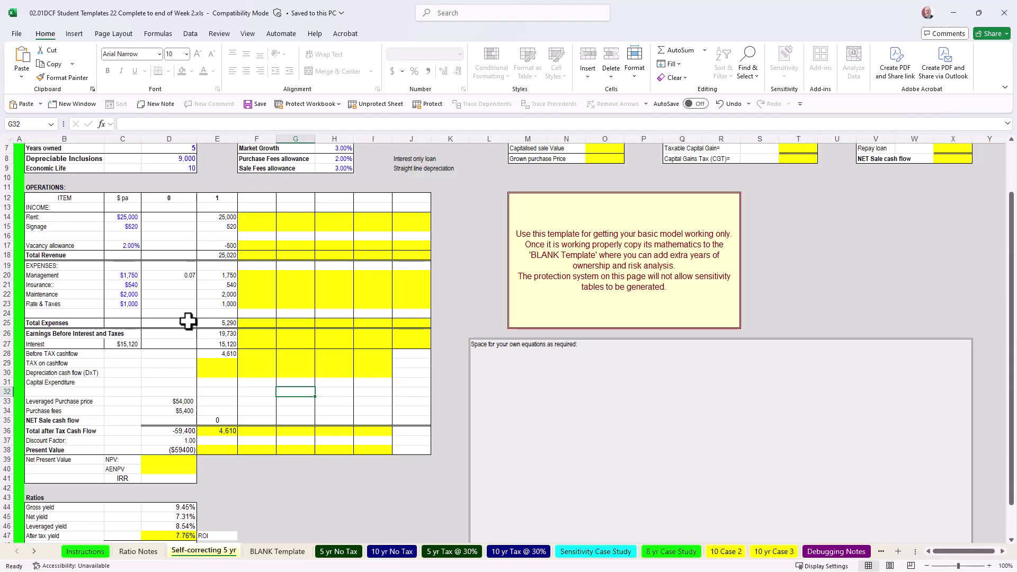
{"action": "scroll", "coordinate": [188, 321], "scroll_direction": "up", "scroll_amount": 2}
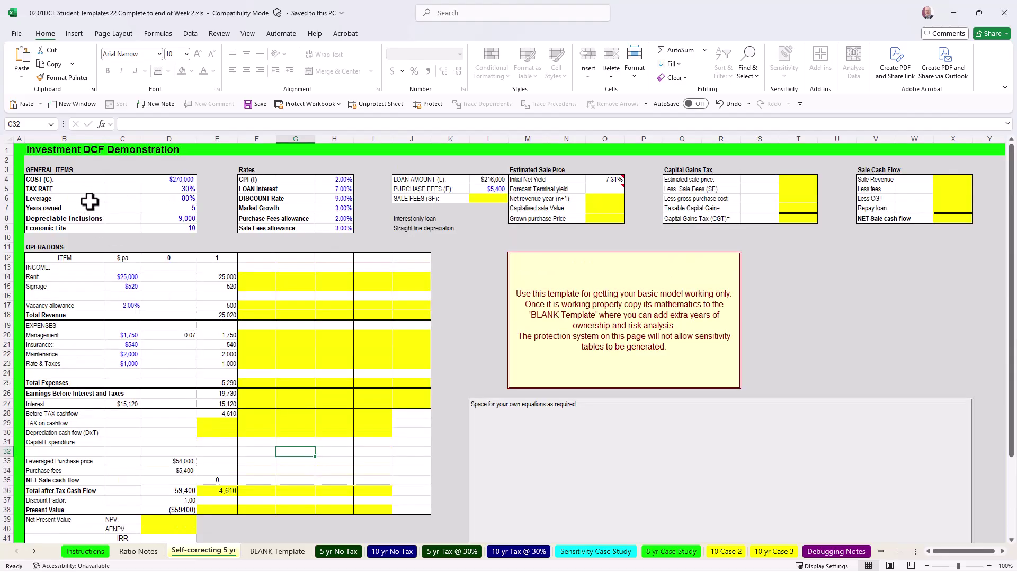
{"action": "left_click_drag", "start_coordinate": [218, 275], "coordinate": [213, 411]}
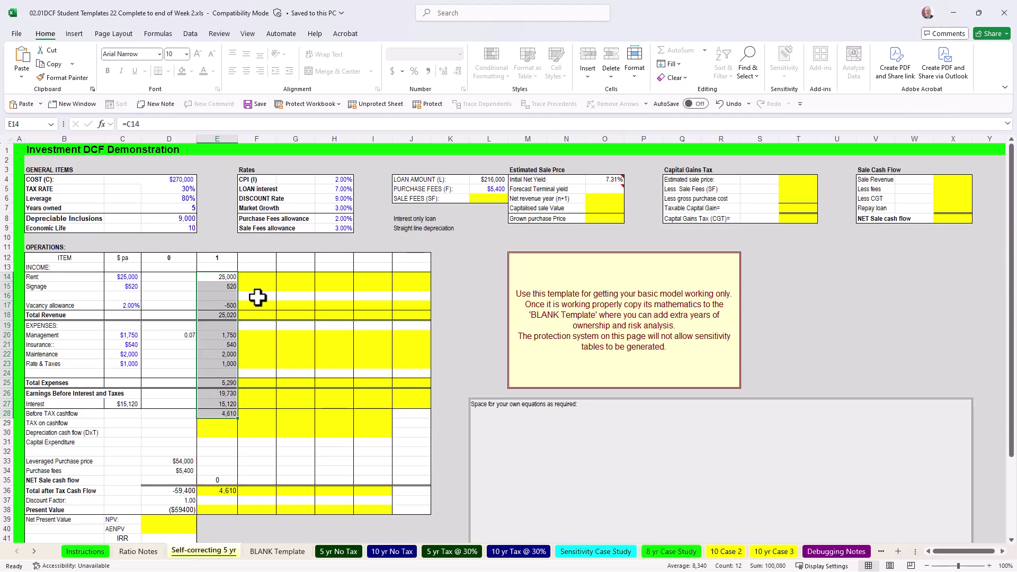
{"action": "left_click", "coordinate": [175, 259]}
{"action": "left_click_drag", "start_coordinate": [175, 259], "coordinate": [425, 265]}
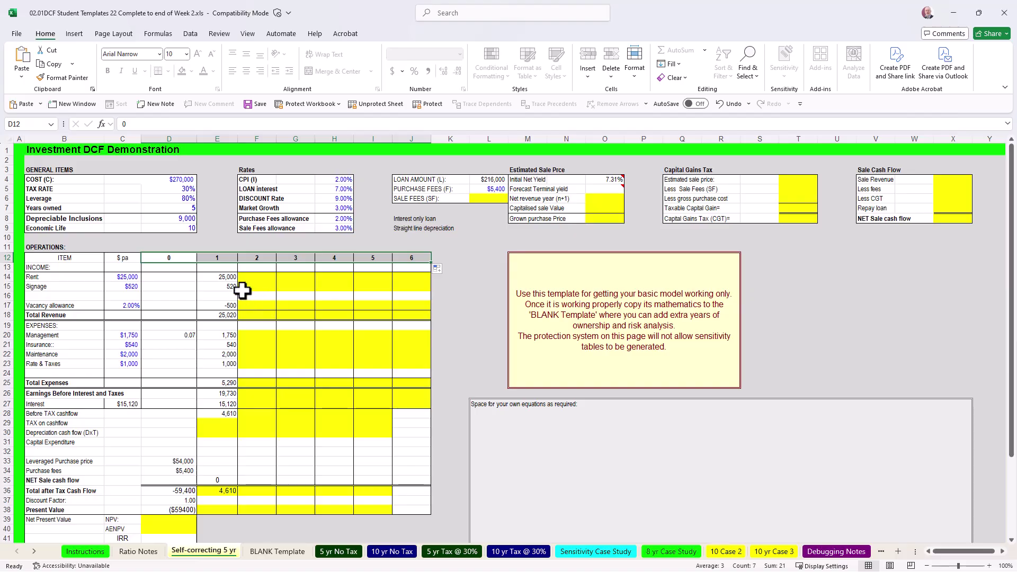
Examine the Rent inputs, the Market Growth rate, the year 1 rent formula and the year 0 column.
{"action": "left_click", "coordinate": [264, 278]}
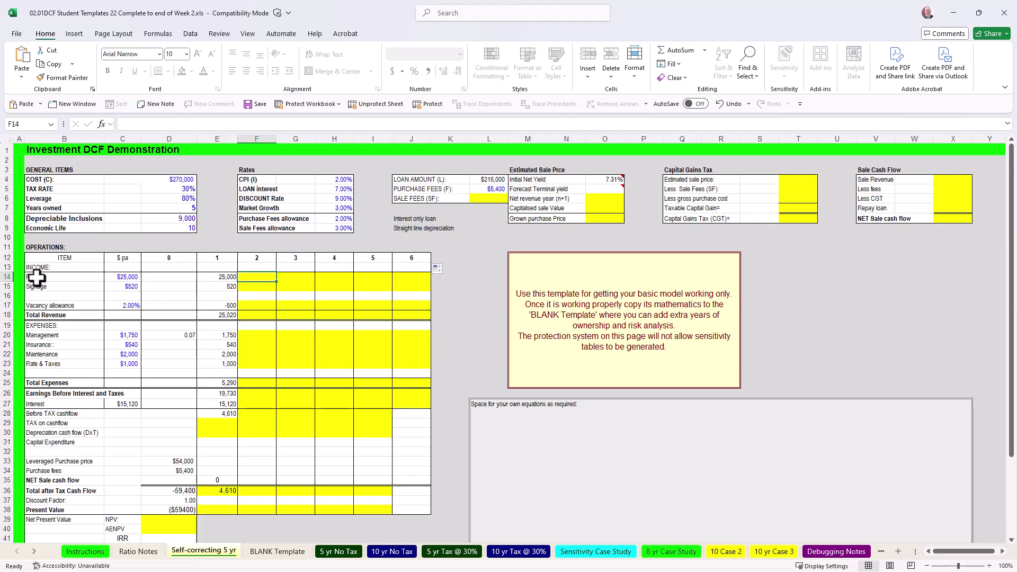
{"action": "left_click", "coordinate": [103, 278]}
{"action": "left_click_drag", "start_coordinate": [106, 277], "coordinate": [143, 277]}
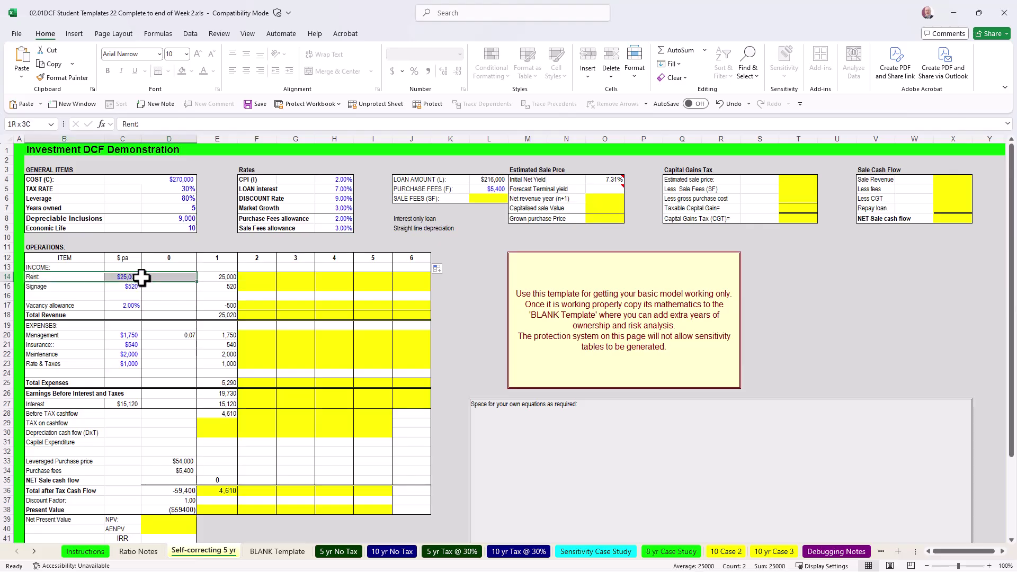
{"action": "left_click", "coordinate": [243, 208]}
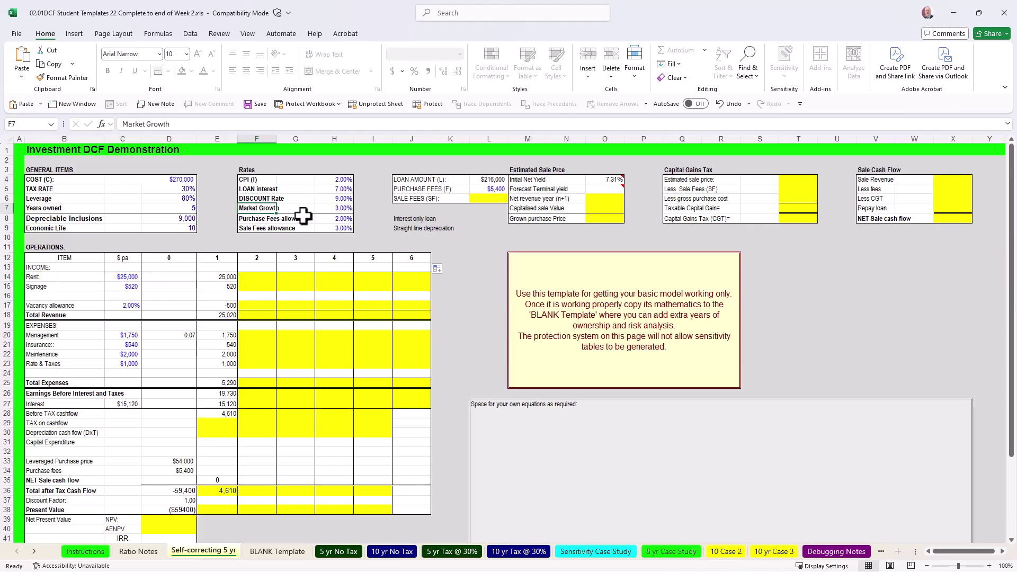
{"action": "left_click", "coordinate": [346, 208]}
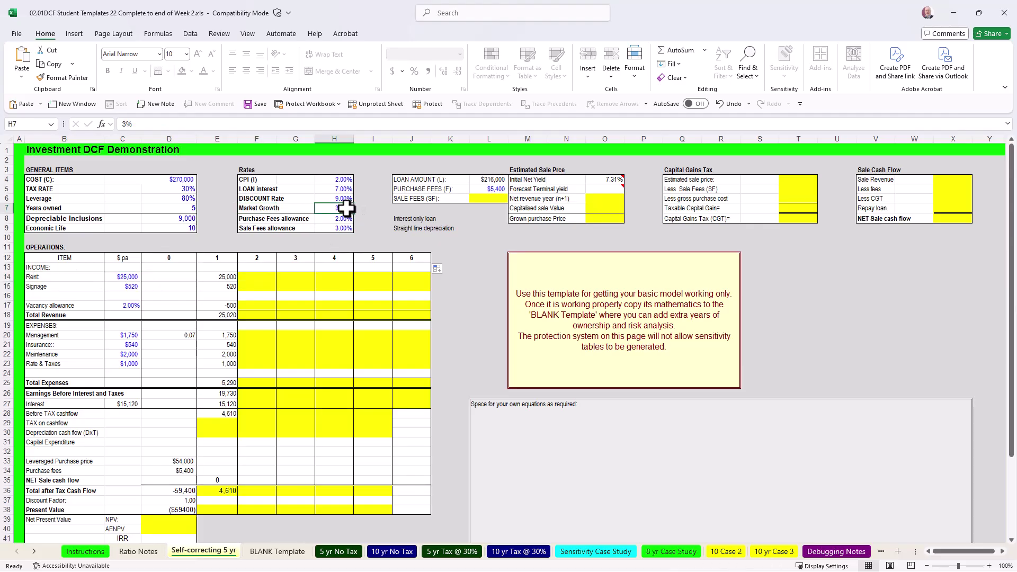
{"action": "left_click", "coordinate": [248, 209]}
{"action": "left_click", "coordinate": [337, 209]}
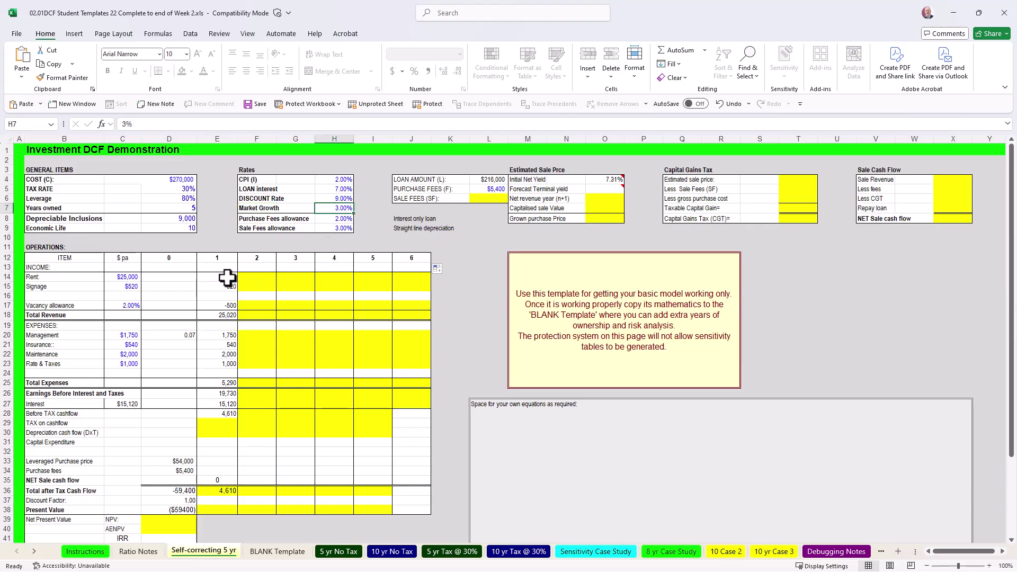
{"action": "left_click", "coordinate": [208, 277]}
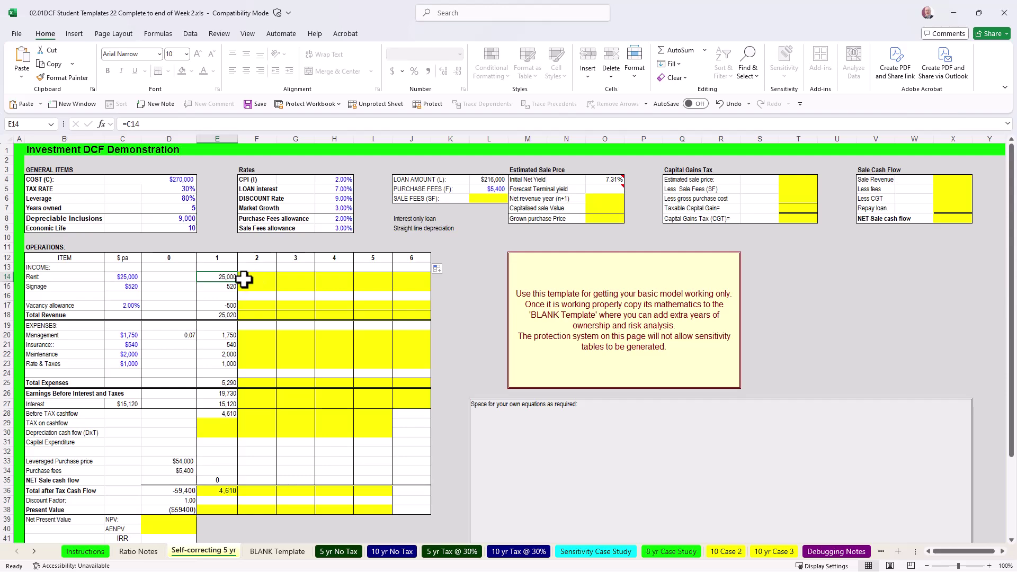
{"action": "left_click_drag", "start_coordinate": [218, 257], "coordinate": [215, 281]}
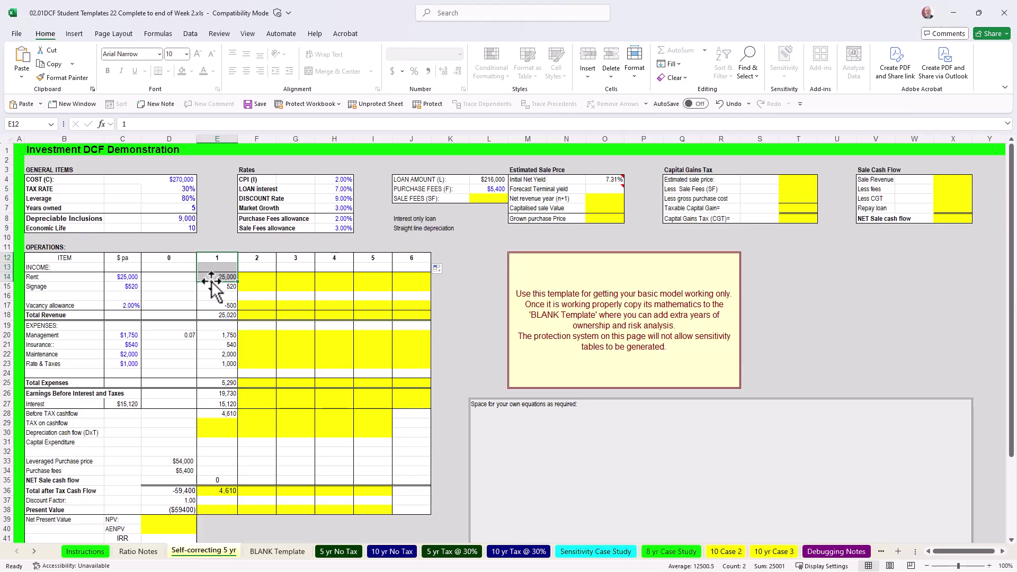
{"action": "left_click_drag", "start_coordinate": [155, 258], "coordinate": [148, 403]}
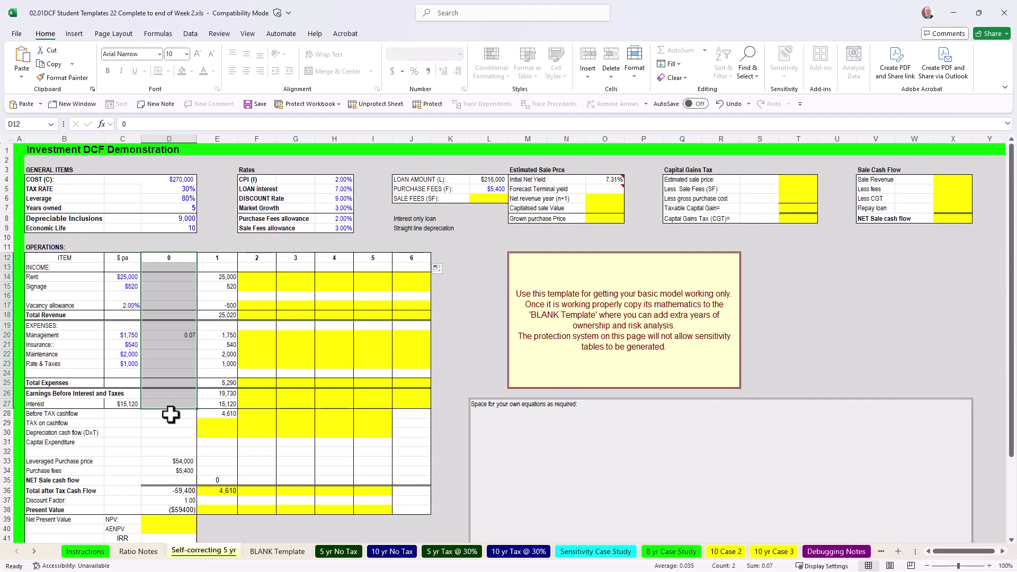
{"action": "left_click", "coordinate": [208, 275]}
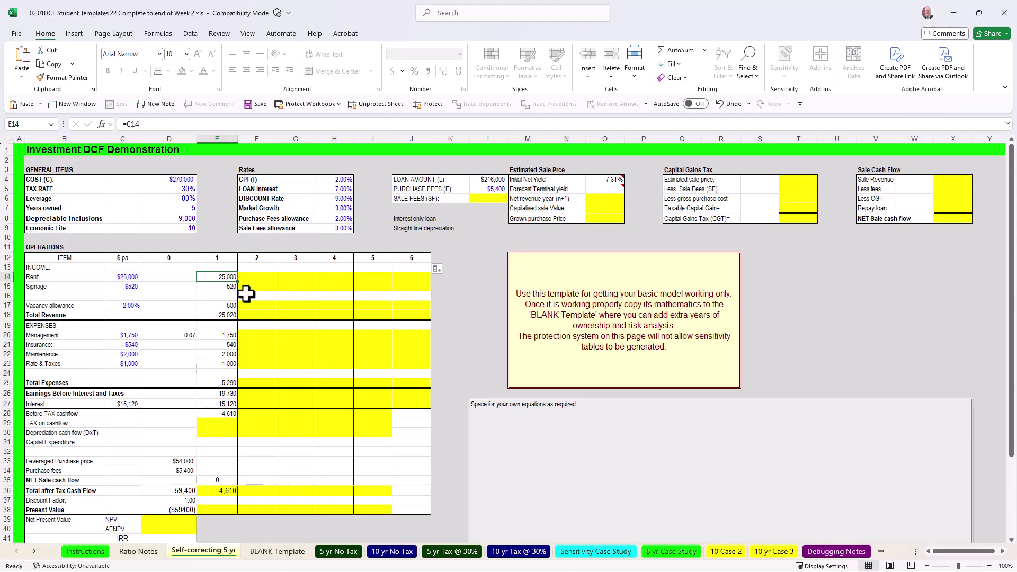
Enter the year 2 rent in F14 as =E14*(1+$H$7), with an absolute reference to the Market Growth rate.
{"action": "left_click", "coordinate": [256, 279]}
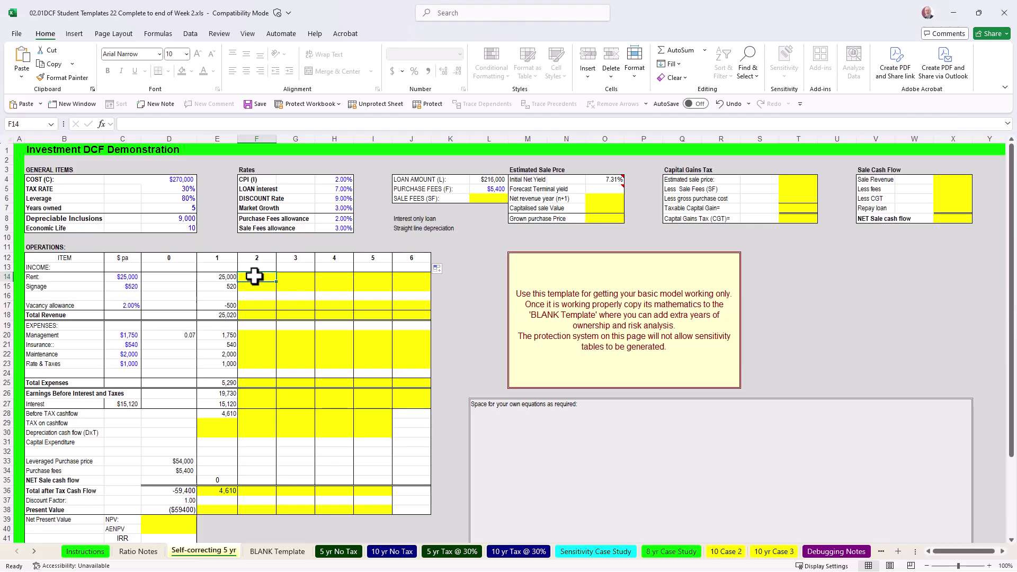
{"action": "type", "text": "="}
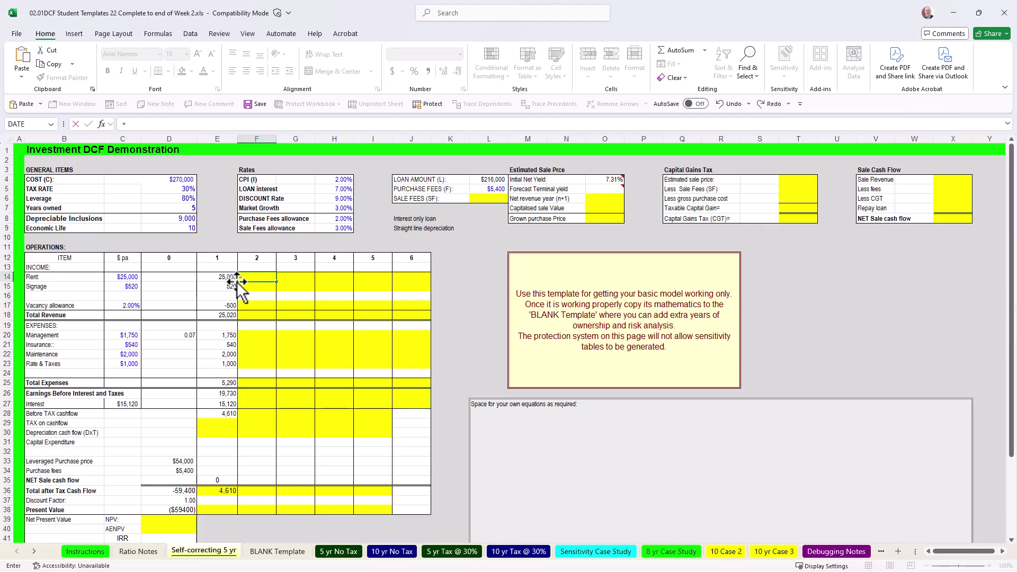
{"action": "left_click", "coordinate": [223, 276]}
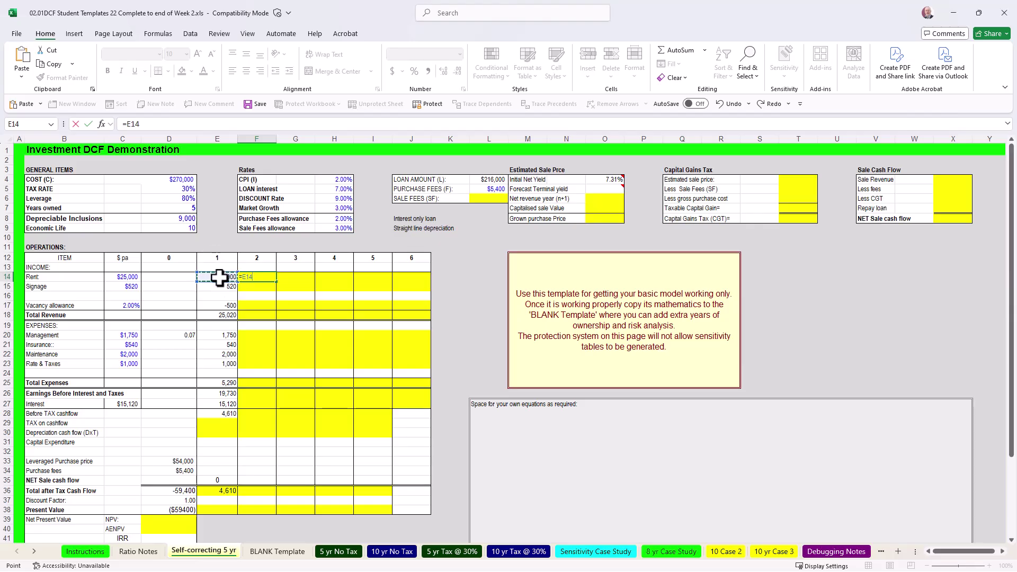
{"action": "type", "text": "*(1+"}
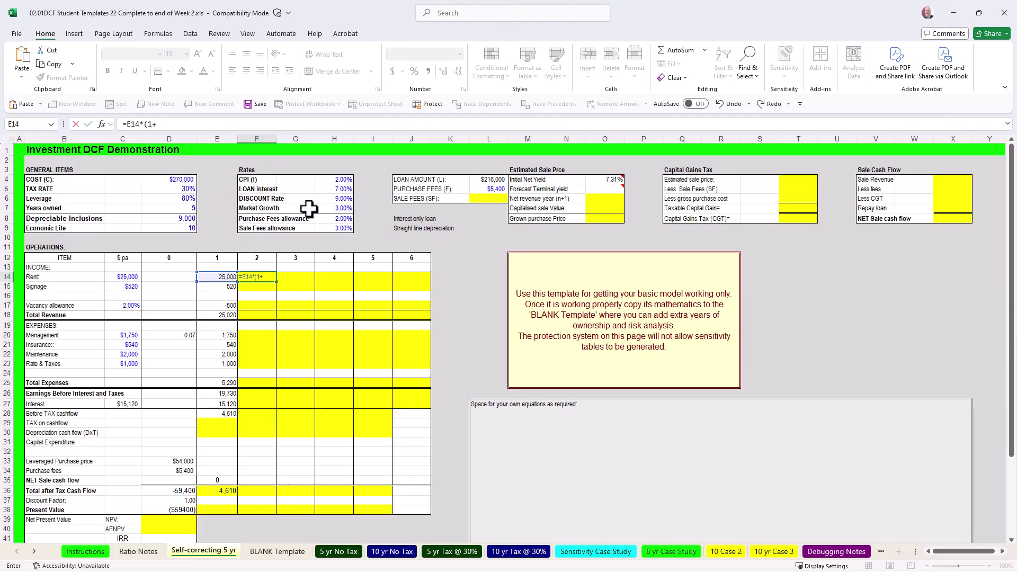
{"action": "left_click", "coordinate": [330, 207]}
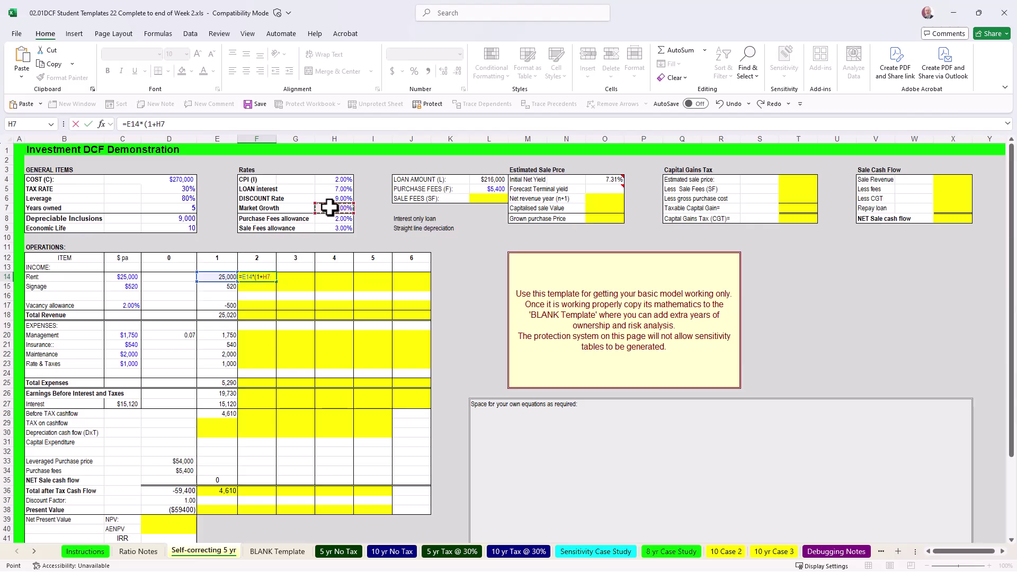
{"action": "key", "text": "F4"}
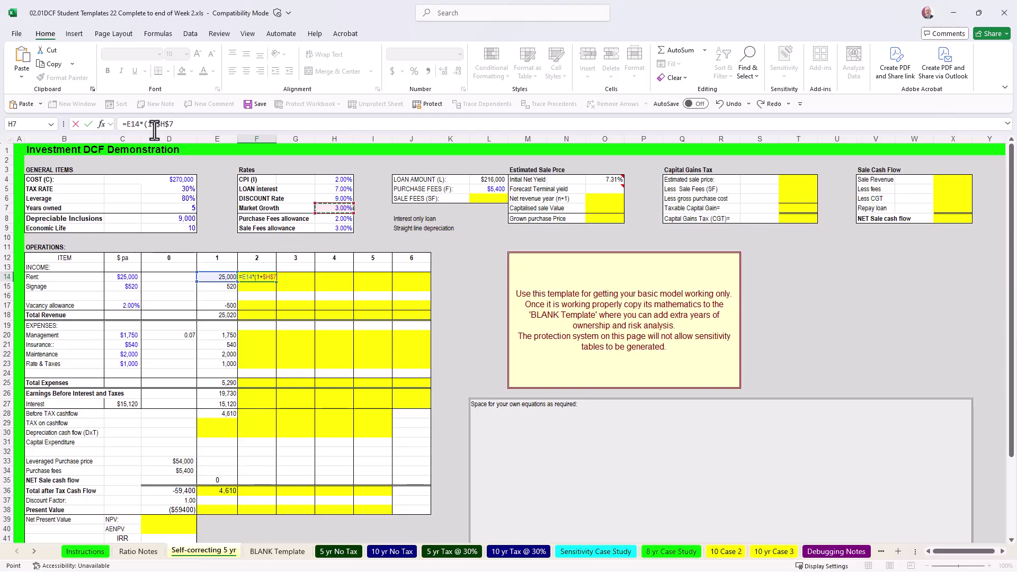
{"action": "left_click", "coordinate": [176, 126]}
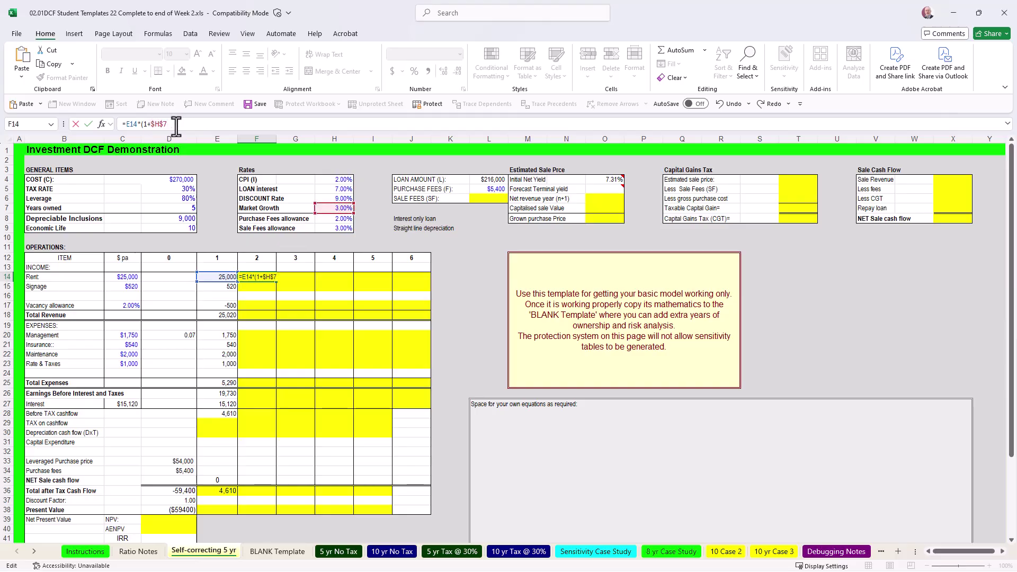
{"action": "key", "text": "Return"}
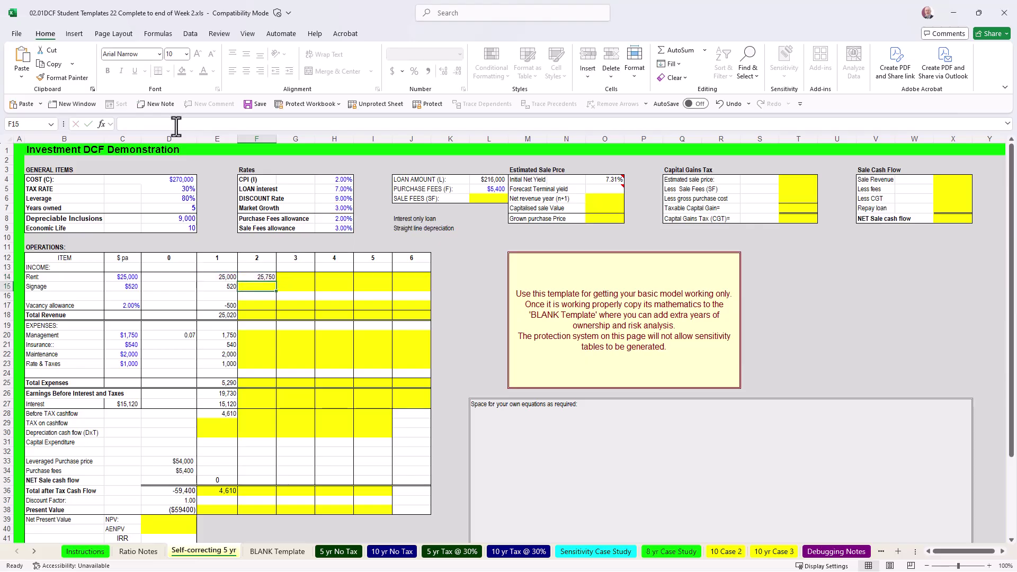
Review the year 2 rent formula against the Market Growth rate and copy it down to Signage in F15.
{"action": "left_click", "coordinate": [253, 277]}
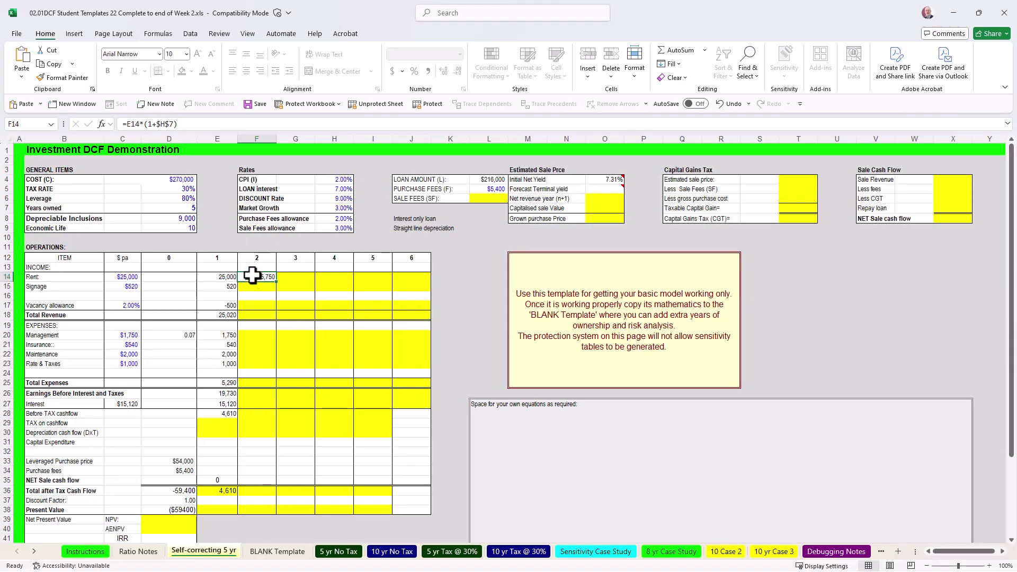
{"action": "left_click", "coordinate": [329, 209]}
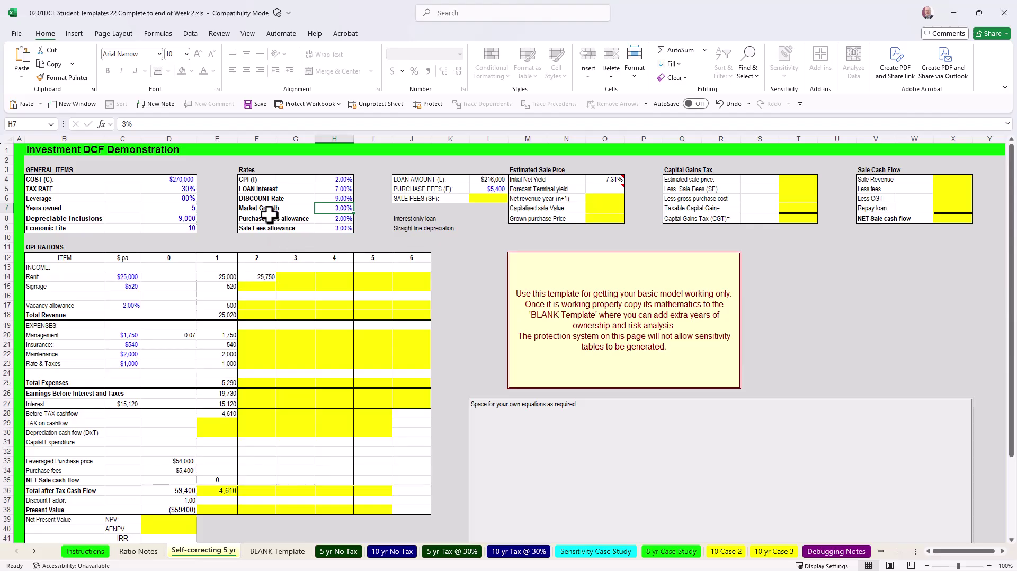
{"action": "left_click", "coordinate": [261, 278]}
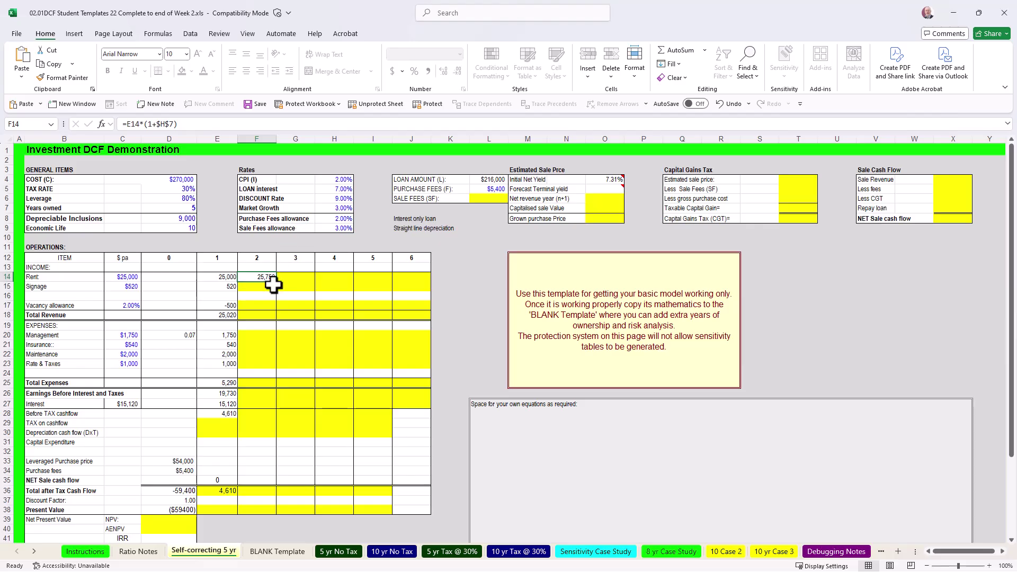
{"action": "left_click", "coordinate": [260, 208]}
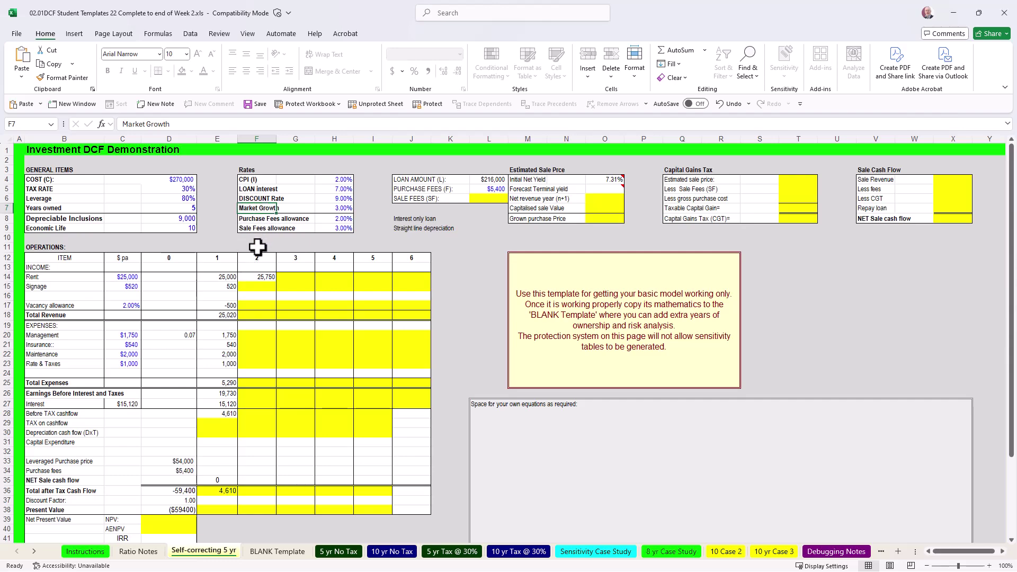
{"action": "left_click", "coordinate": [246, 277]}
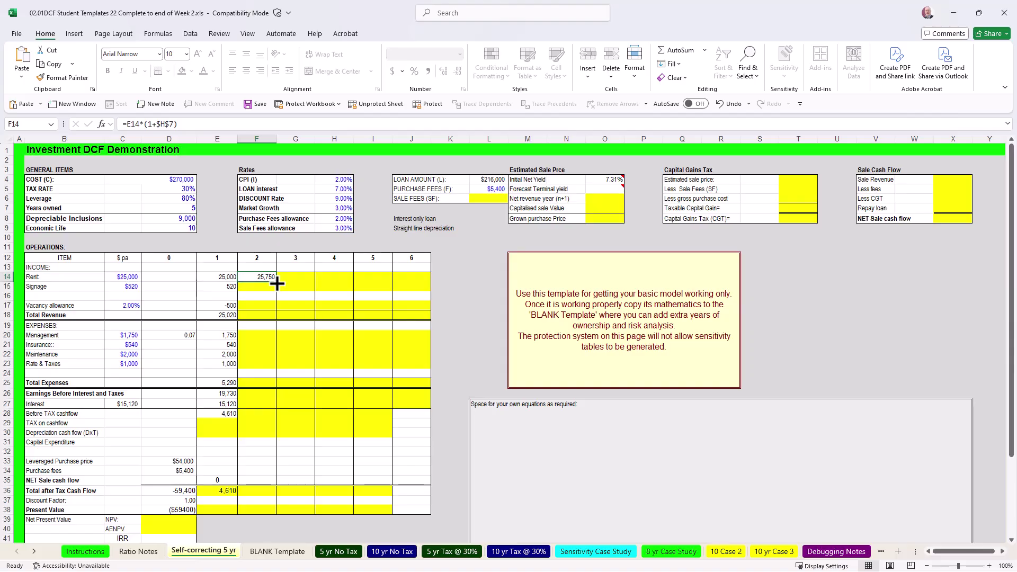
{"action": "left_click_drag", "start_coordinate": [276, 283], "coordinate": [276, 295]}
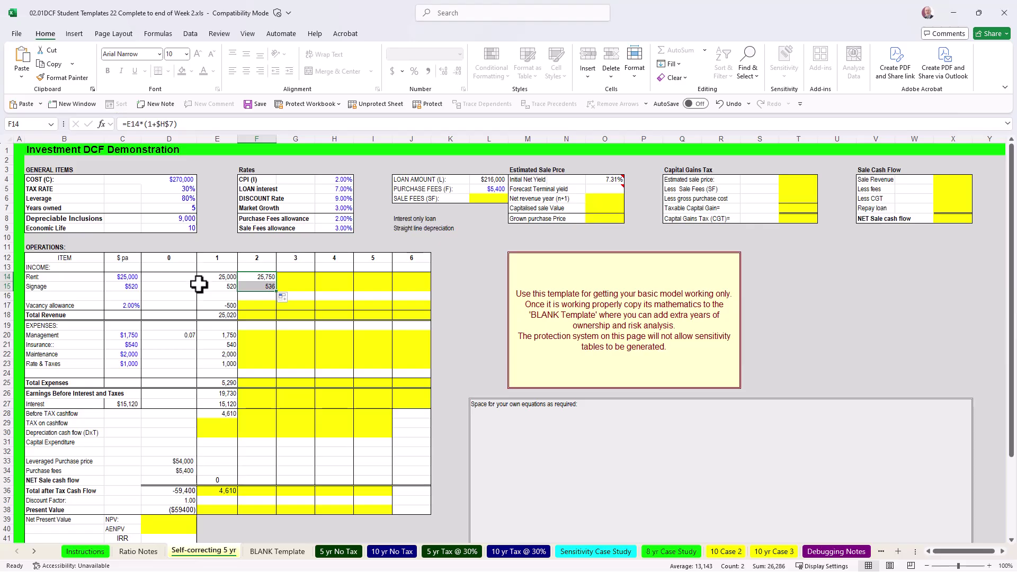
Fill the year 2 Rent and Signage formulas across through year 6 and check the copied rent formulas.
{"action": "left_click", "coordinate": [257, 297]}
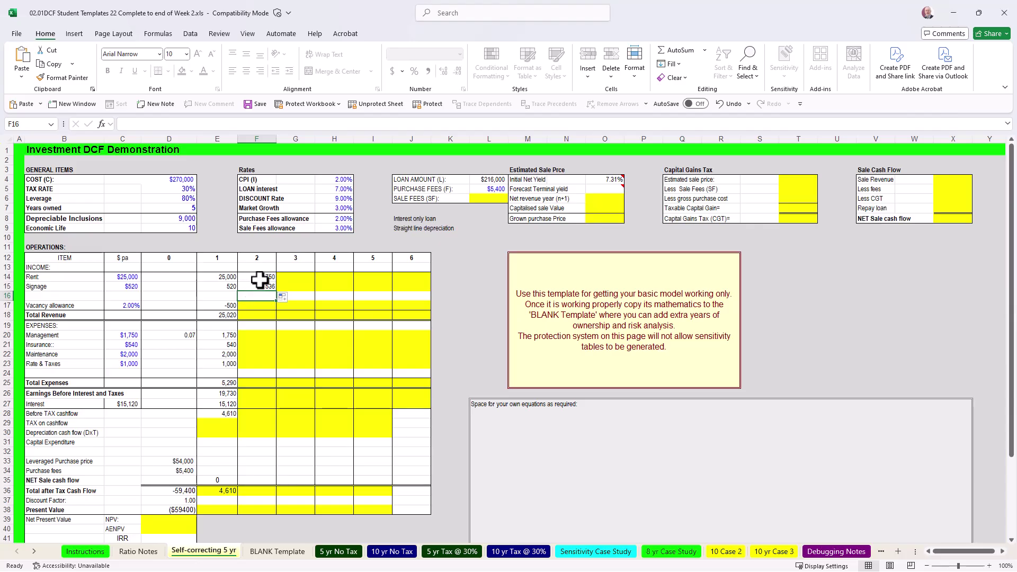
{"action": "left_click_drag", "start_coordinate": [259, 278], "coordinate": [416, 285]}
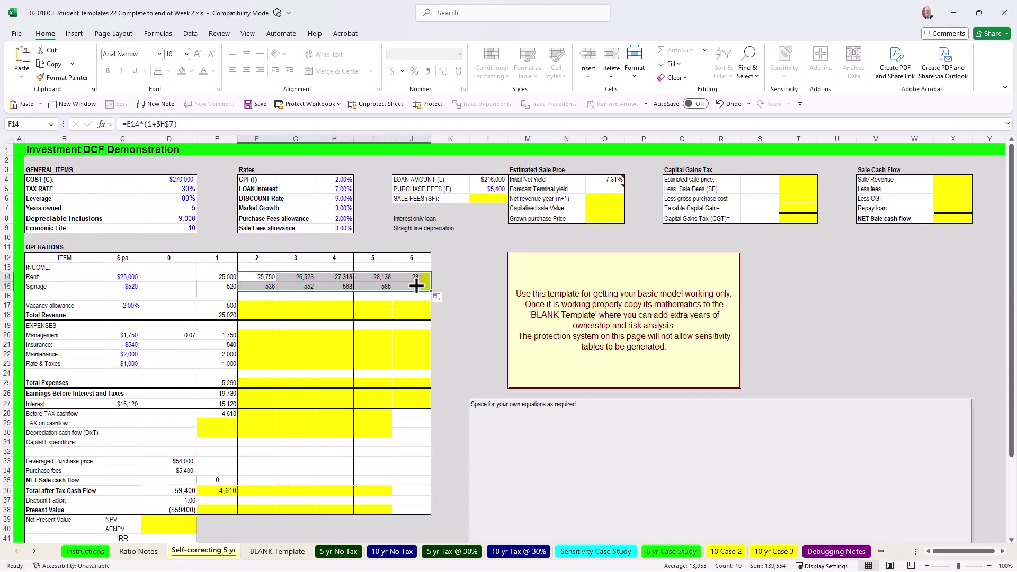
{"action": "left_click", "coordinate": [307, 278]}
{"action": "left_click", "coordinate": [342, 277]}
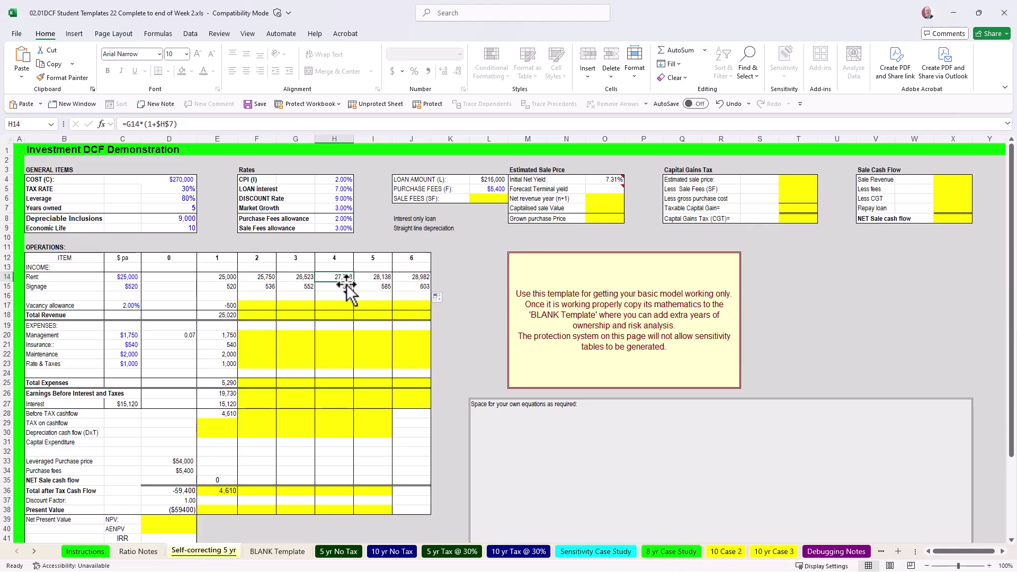
{"action": "left_click", "coordinate": [361, 286]}
{"action": "left_click", "coordinate": [375, 278]}
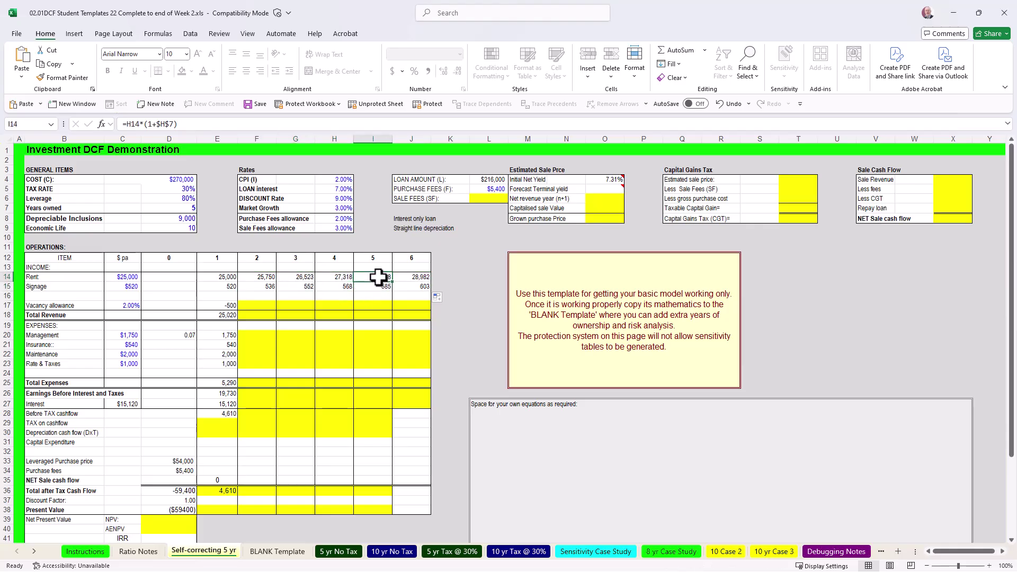
{"action": "left_click", "coordinate": [403, 277]}
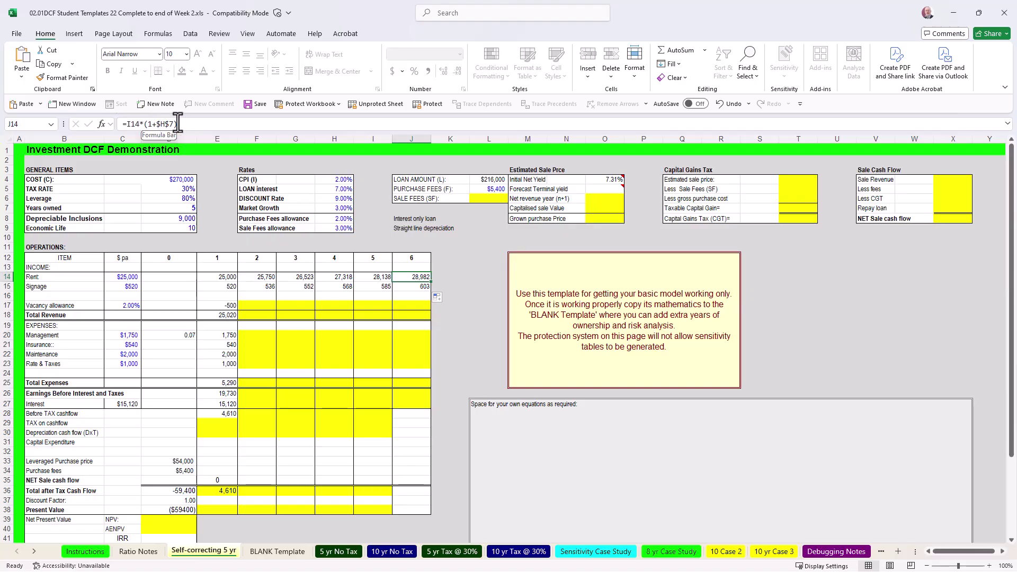
Make the Market Growth reference in the year 2 Signage formula relative, as =E15*(1+H7), and fill it across through year 6.
{"action": "left_click", "coordinate": [335, 208]}
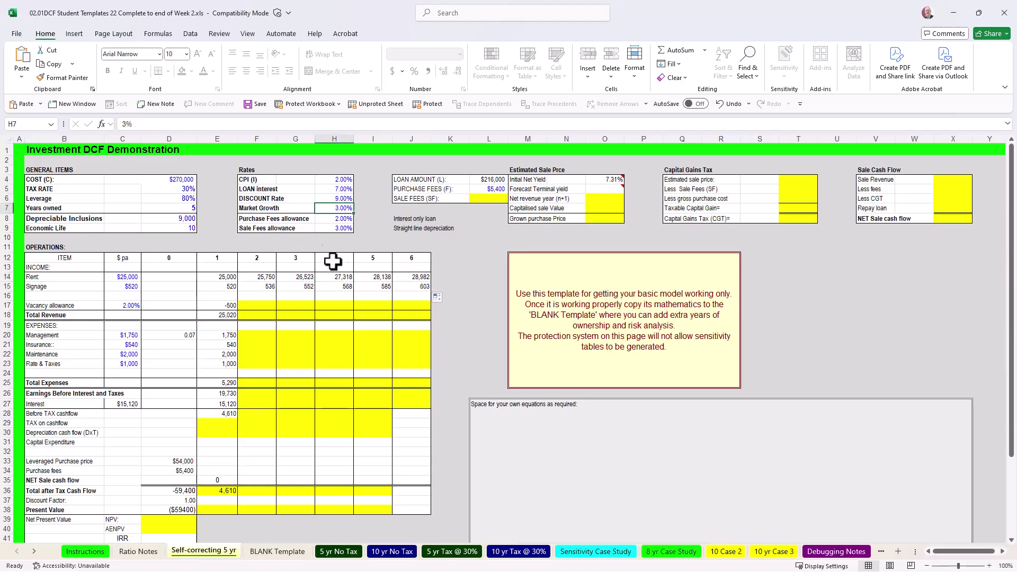
{"action": "left_click", "coordinate": [399, 290]}
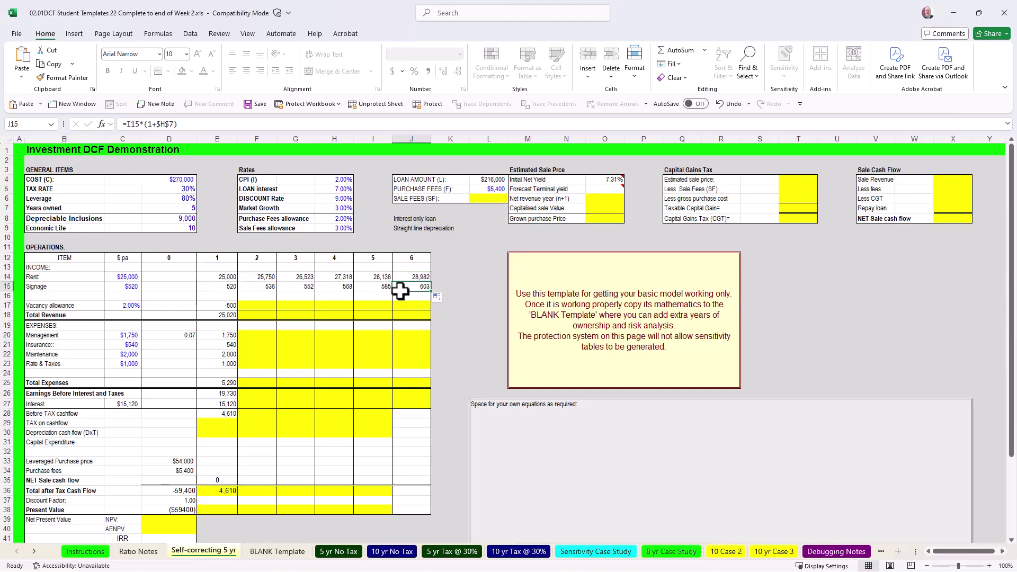
{"action": "left_click", "coordinate": [259, 286]}
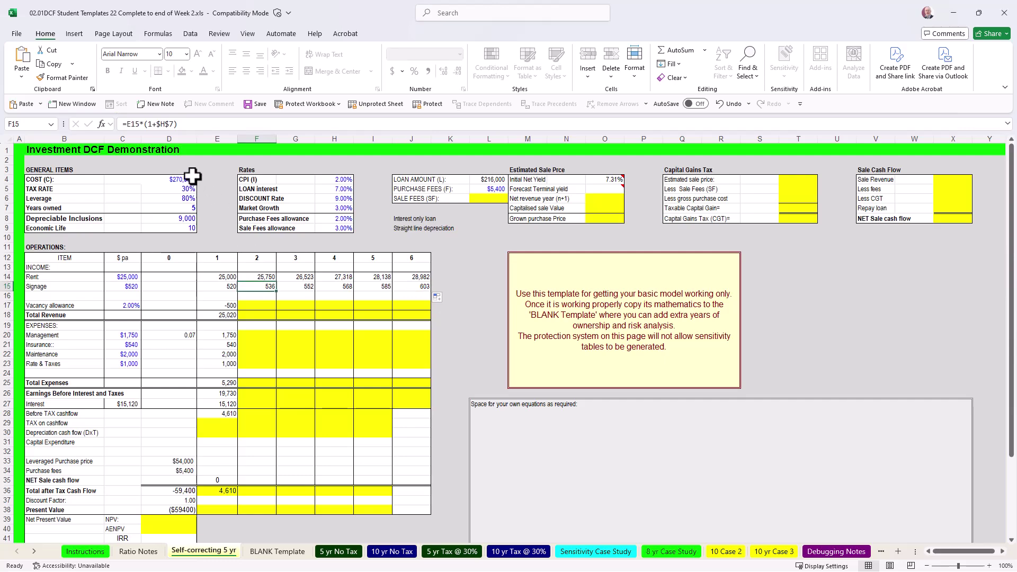
{"action": "double_click", "coordinate": [158, 124]}
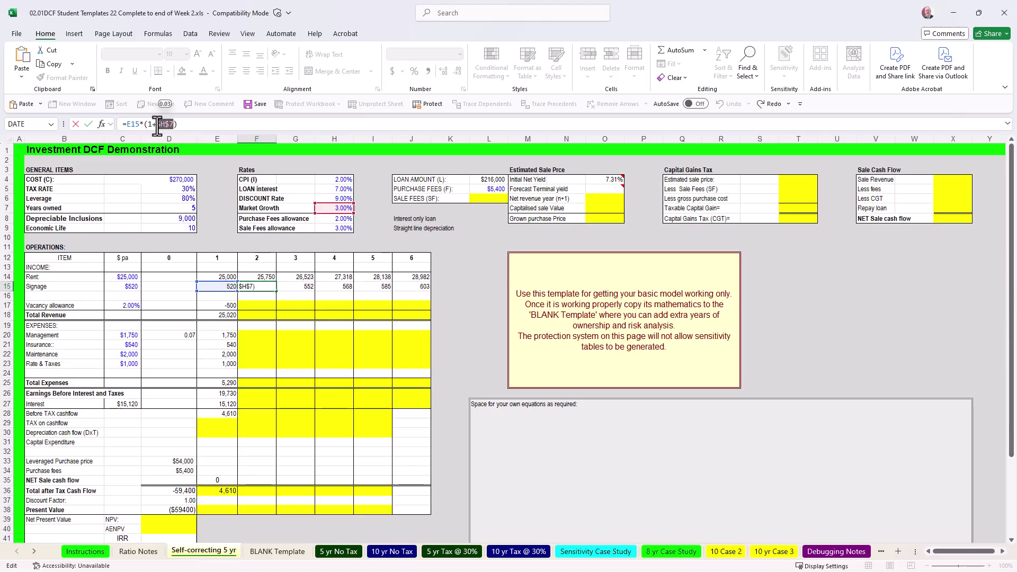
{"action": "key", "text": "F4"}
{"action": "left_click", "coordinate": [88, 124]}
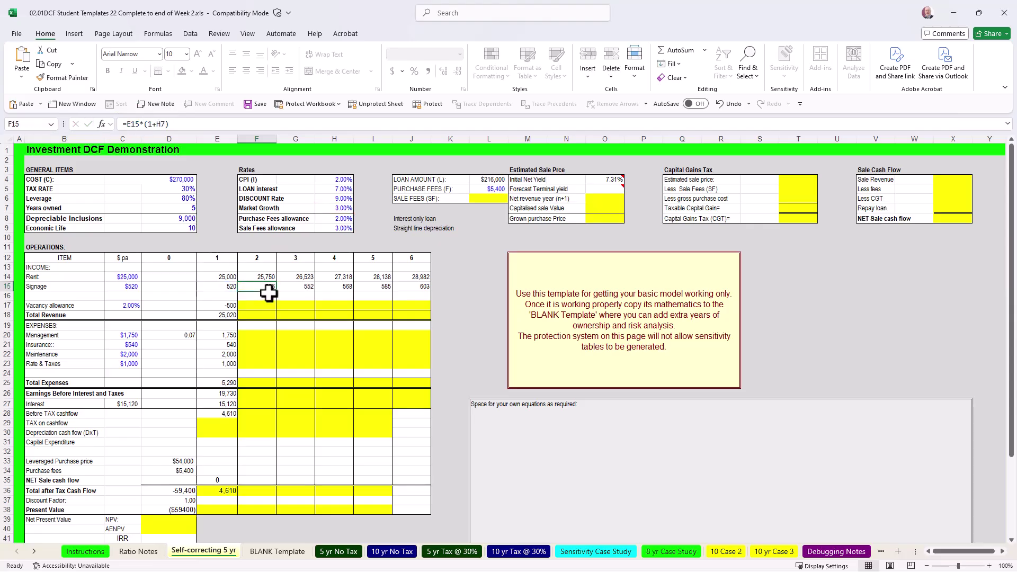
{"action": "left_click_drag", "start_coordinate": [277, 292], "coordinate": [435, 292]}
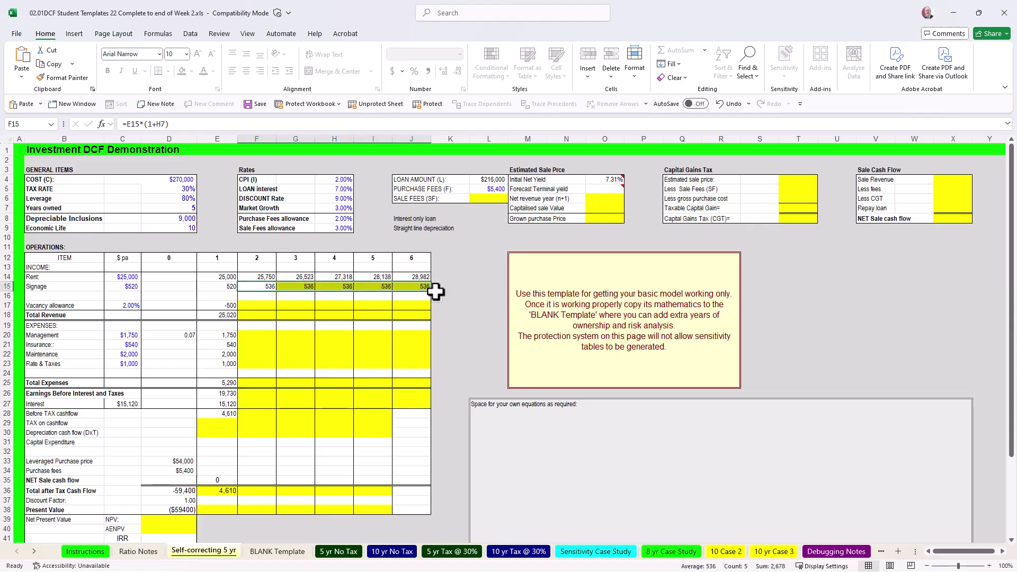
Inspect the copied Signage formulas in years 2 to 5 to trace how the relative growth-rate reference shifts.
{"action": "left_click", "coordinate": [282, 298]}
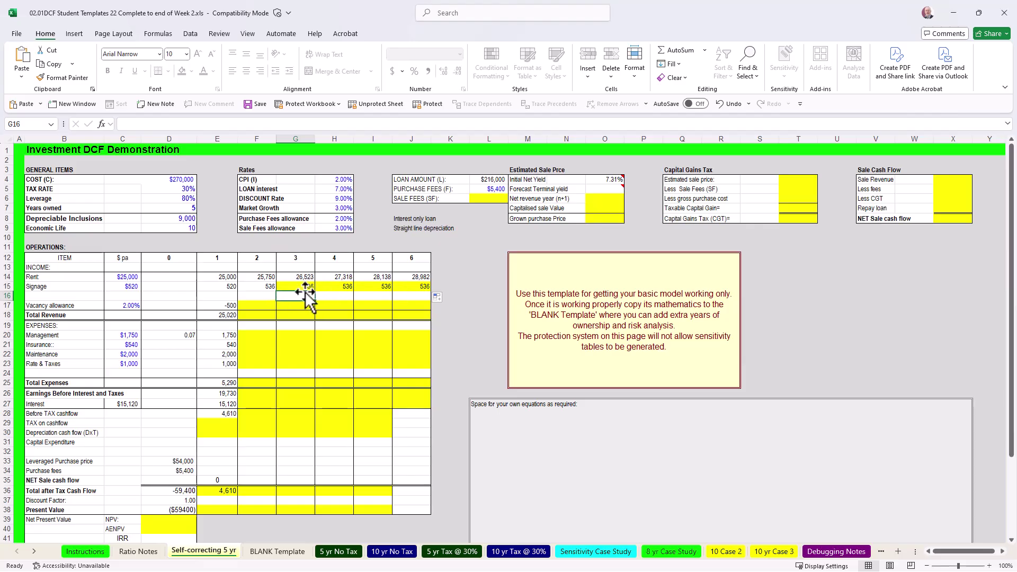
{"action": "left_click", "coordinate": [266, 287]}
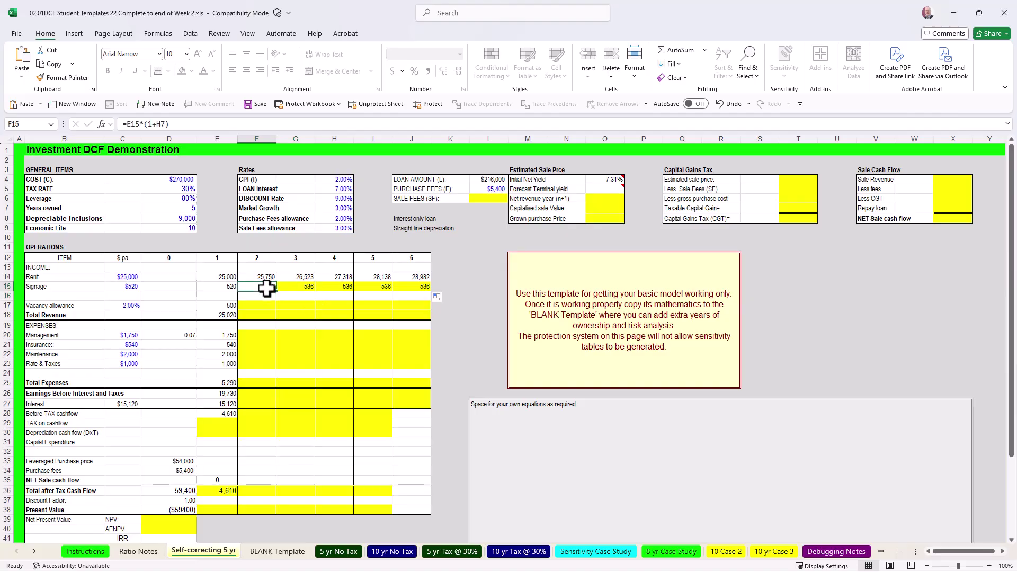
{"action": "double_click", "coordinate": [160, 124]}
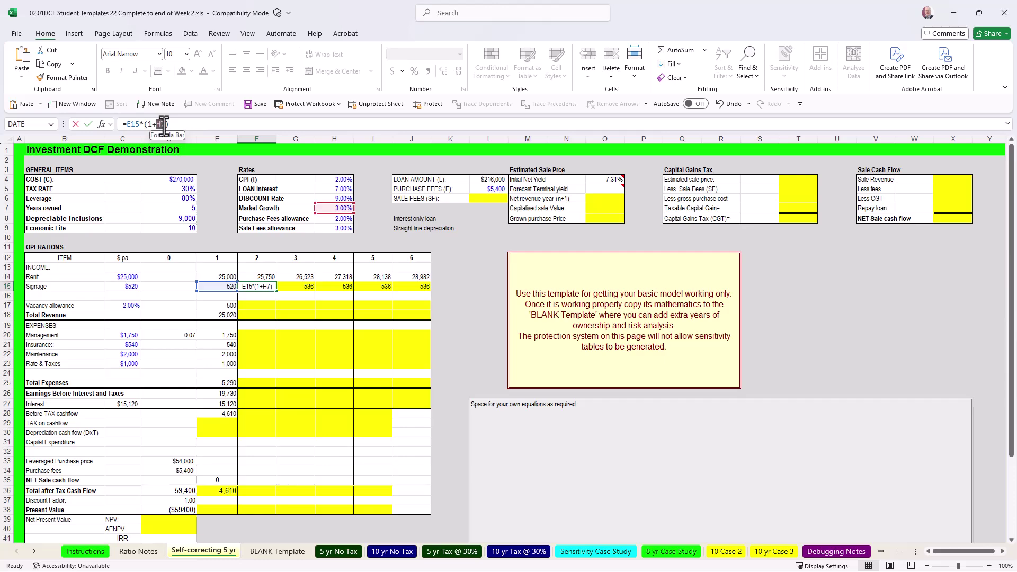
{"action": "left_click", "coordinate": [76, 124]}
{"action": "left_click", "coordinate": [309, 286]}
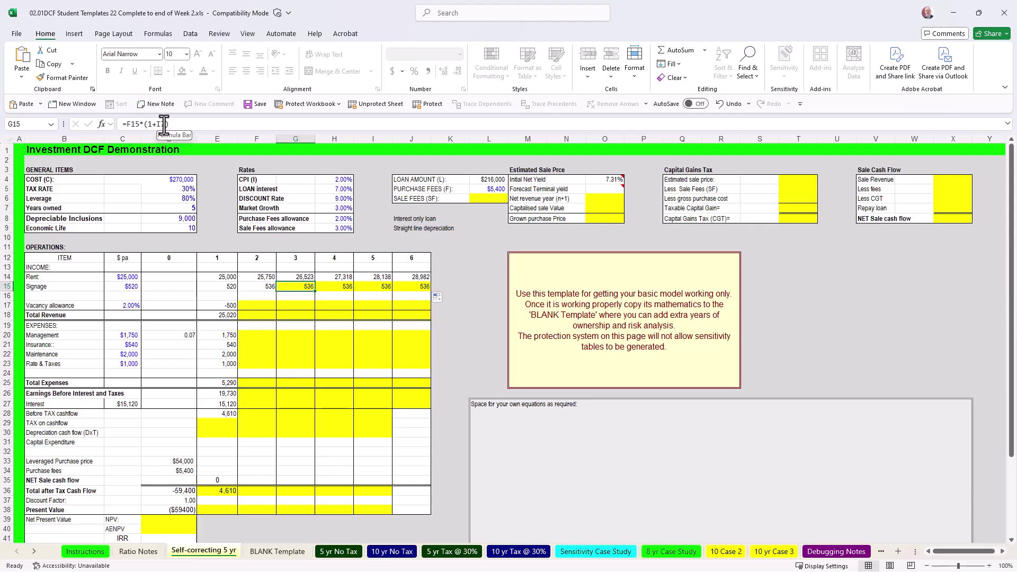
{"action": "left_click", "coordinate": [336, 286]}
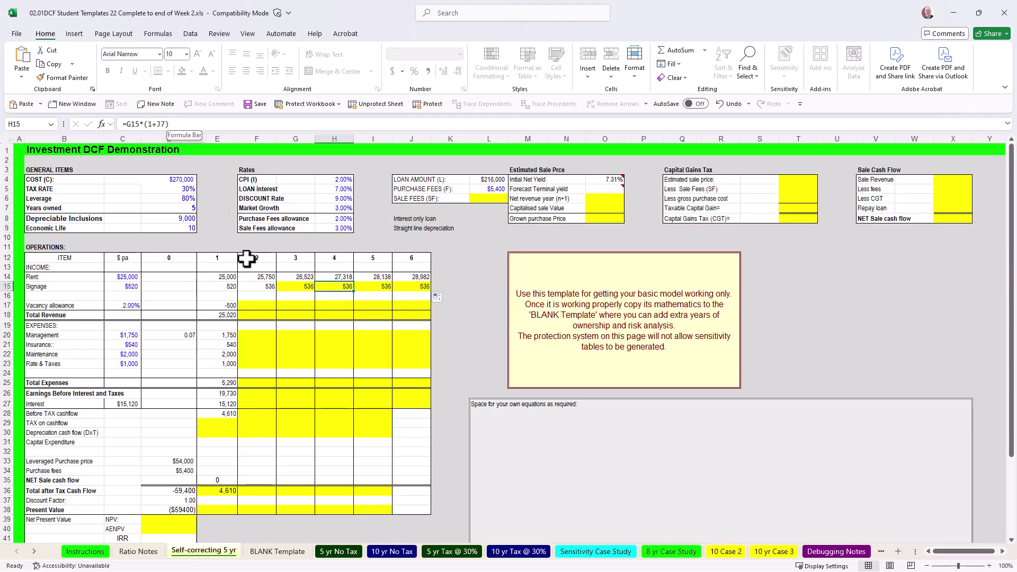
{"action": "left_click", "coordinate": [380, 288]}
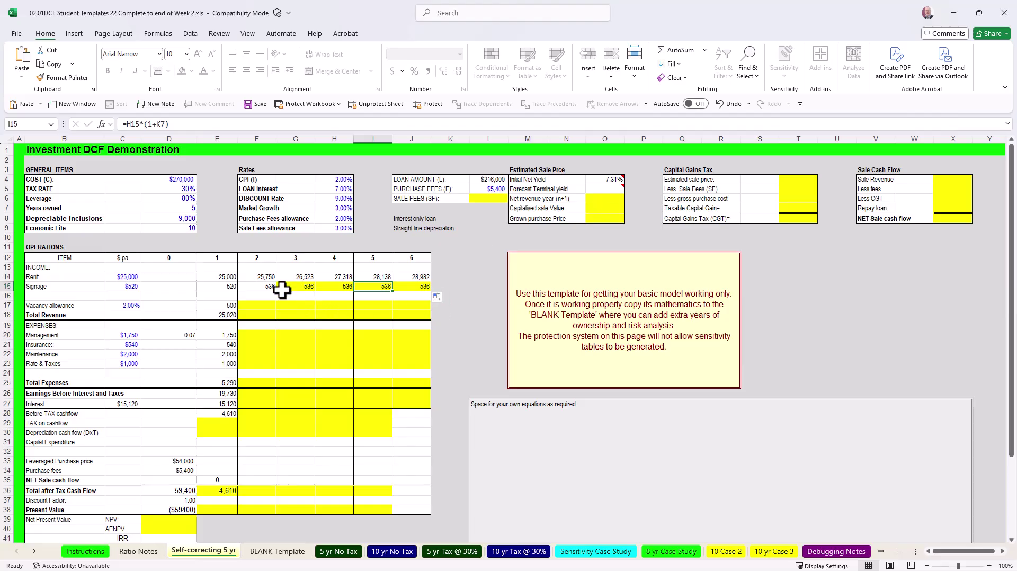
Restore the absolute reference $H$7 in the year 2 Signage formula in F15 and fill it across through year 6.
{"action": "left_click", "coordinate": [264, 286]}
{"action": "left_click", "coordinate": [158, 119]}
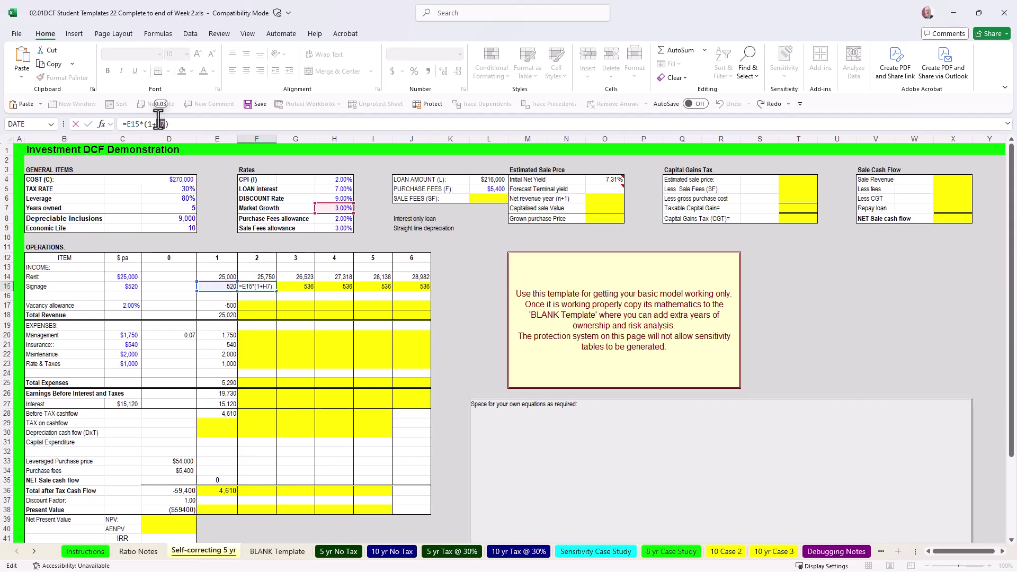
{"action": "key", "text": "F4"}
{"action": "key", "text": "Return"}
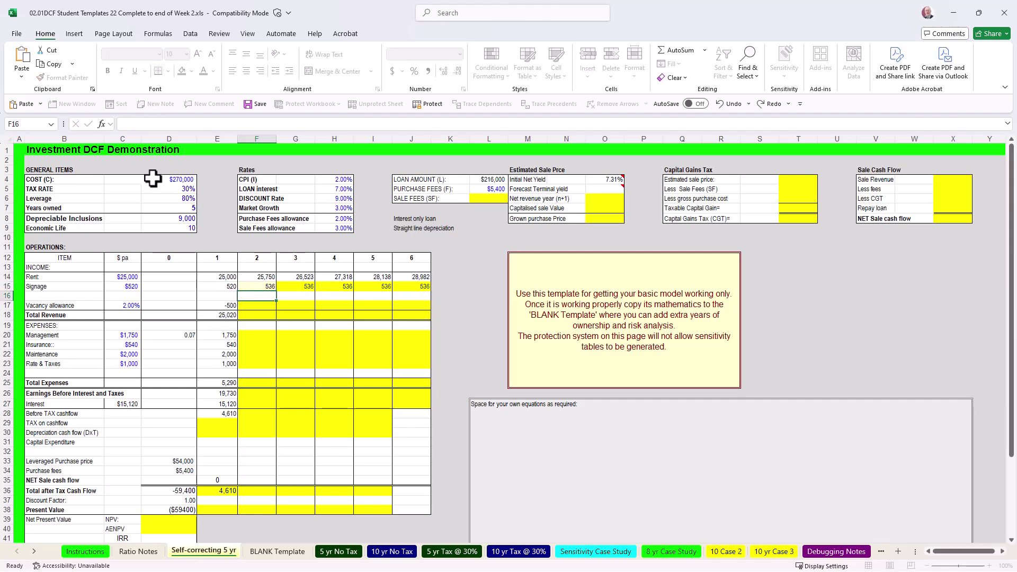
{"action": "left_click", "coordinate": [266, 288]}
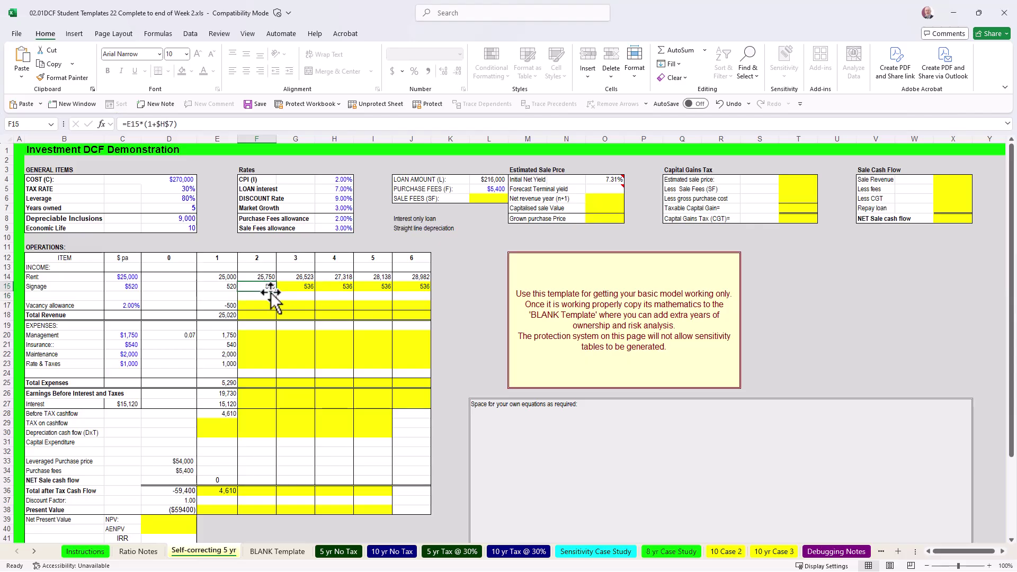
{"action": "left_click_drag", "start_coordinate": [278, 290], "coordinate": [424, 291]}
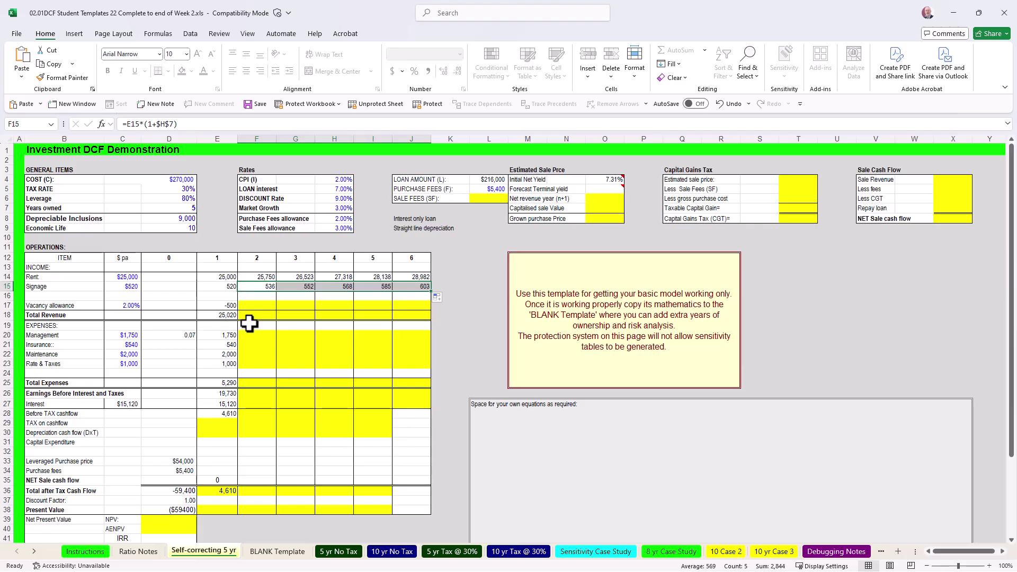
Check the year 1 Vacancy allowance formula =-E14*$C$17, and fill it and the Total Revenue sum across through year 6.
{"action": "left_click", "coordinate": [230, 307]}
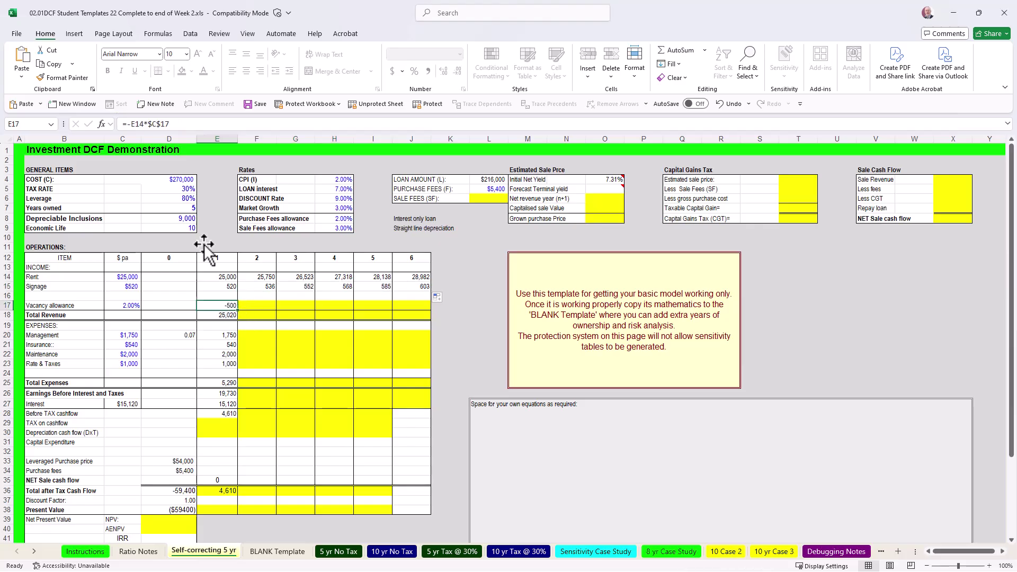
{"action": "left_click", "coordinate": [134, 125]}
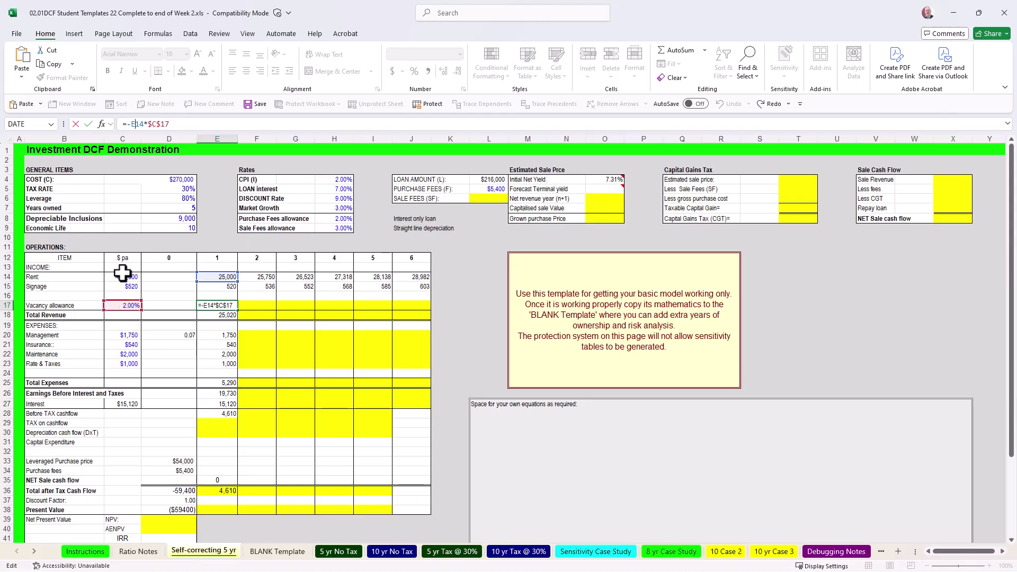
{"action": "left_click", "coordinate": [152, 124]}
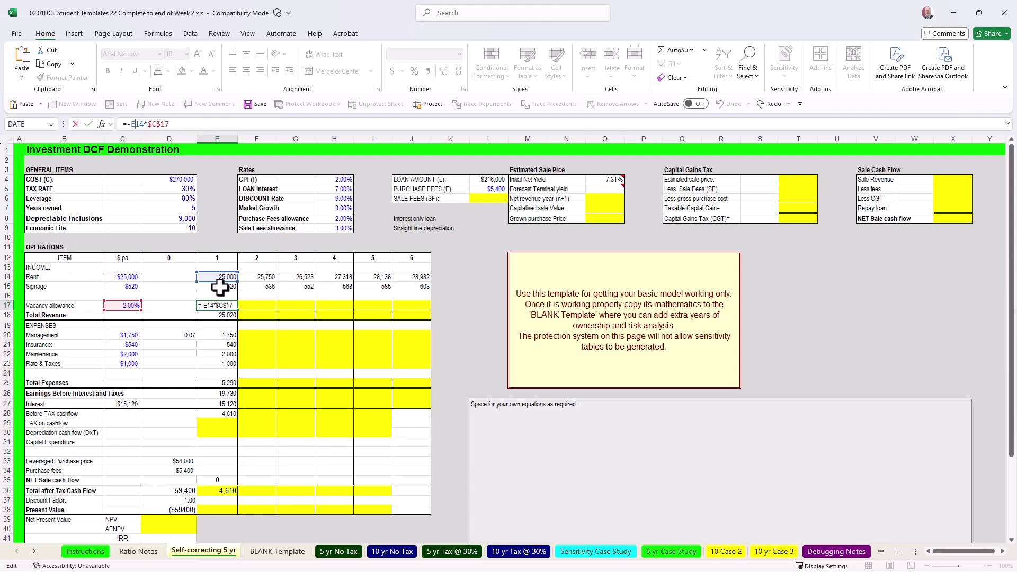
{"action": "left_click", "coordinate": [129, 124]}
{"action": "type", "text": "-"}
{"action": "left_click", "coordinate": [89, 125]}
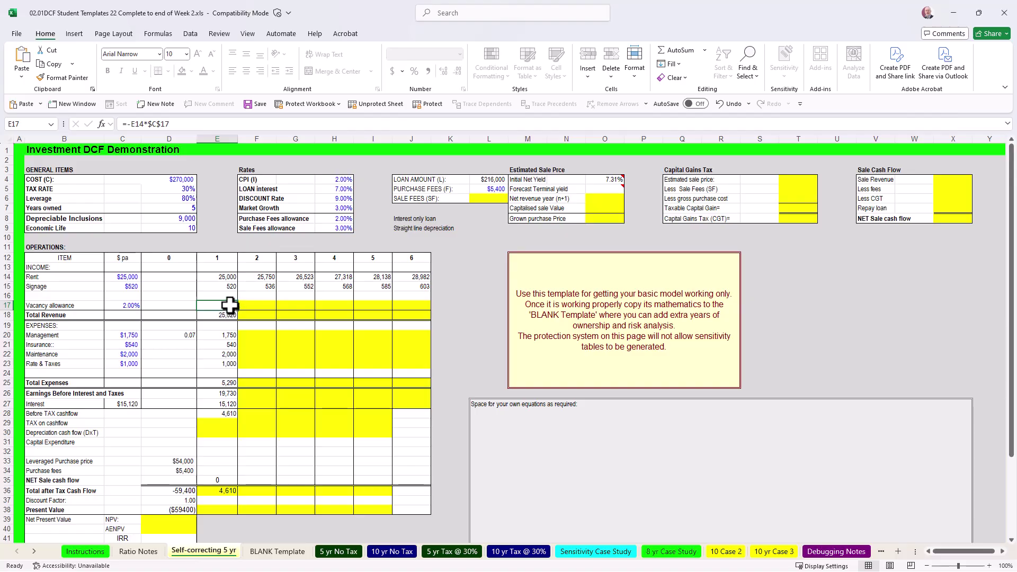
{"action": "left_click_drag", "start_coordinate": [240, 313], "coordinate": [418, 306]}
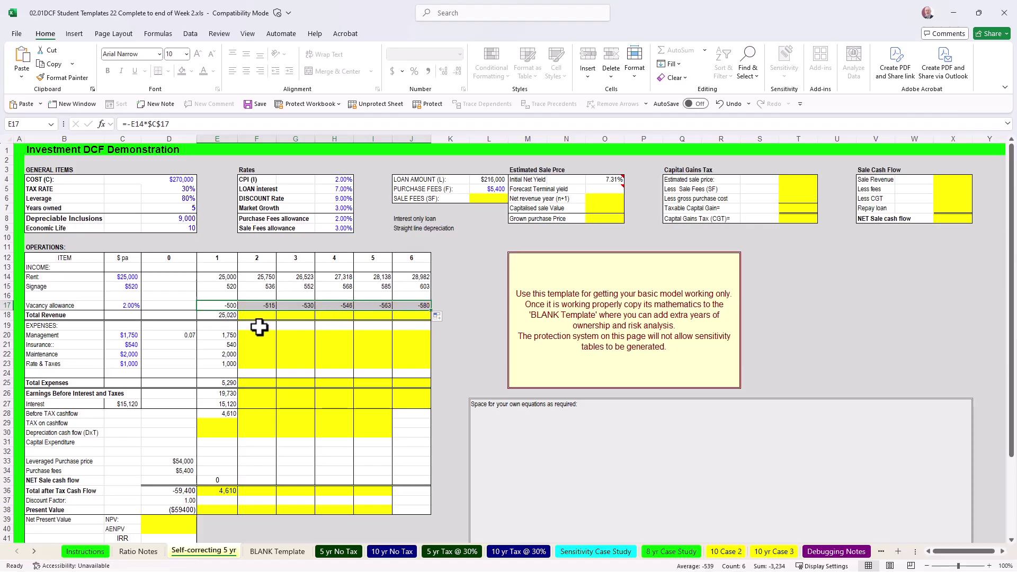
{"action": "left_click", "coordinate": [227, 317]}
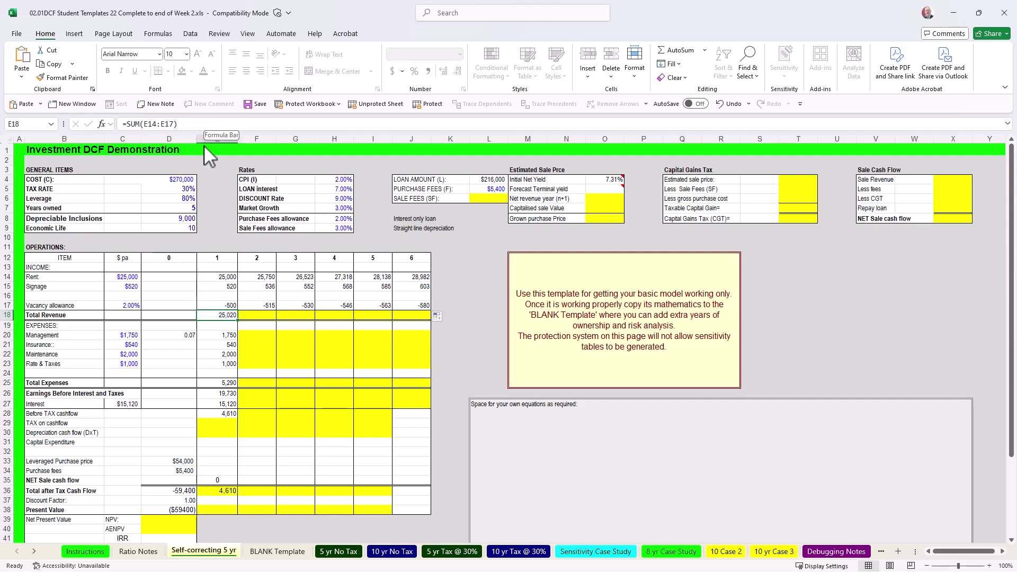
{"action": "left_click_drag", "start_coordinate": [241, 319], "coordinate": [429, 323]}
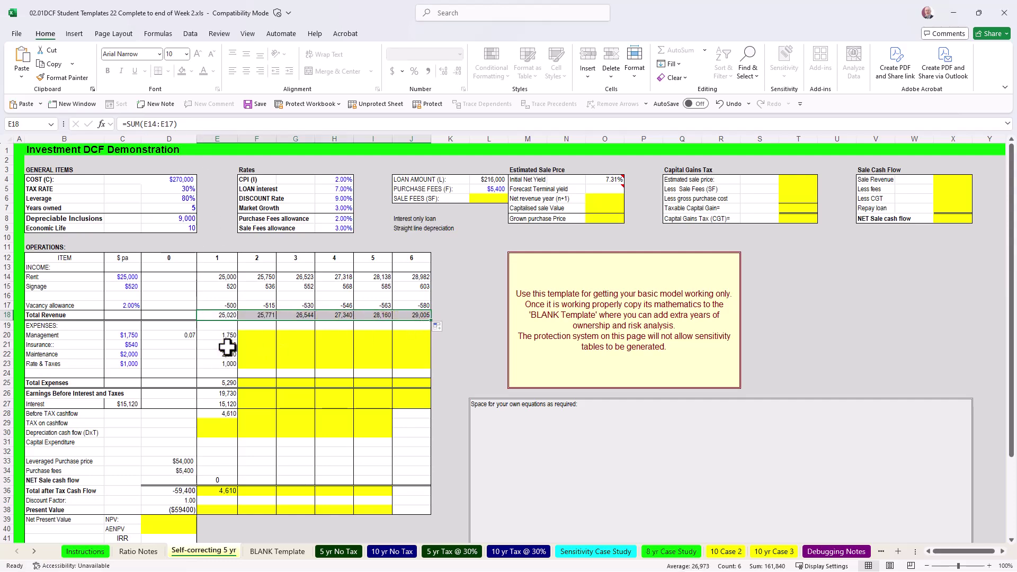
Copy the Signage growth formulas F15:J15 into the Management row from F20 and fill them down through Rate & Taxes.
{"action": "left_click", "coordinate": [245, 336]}
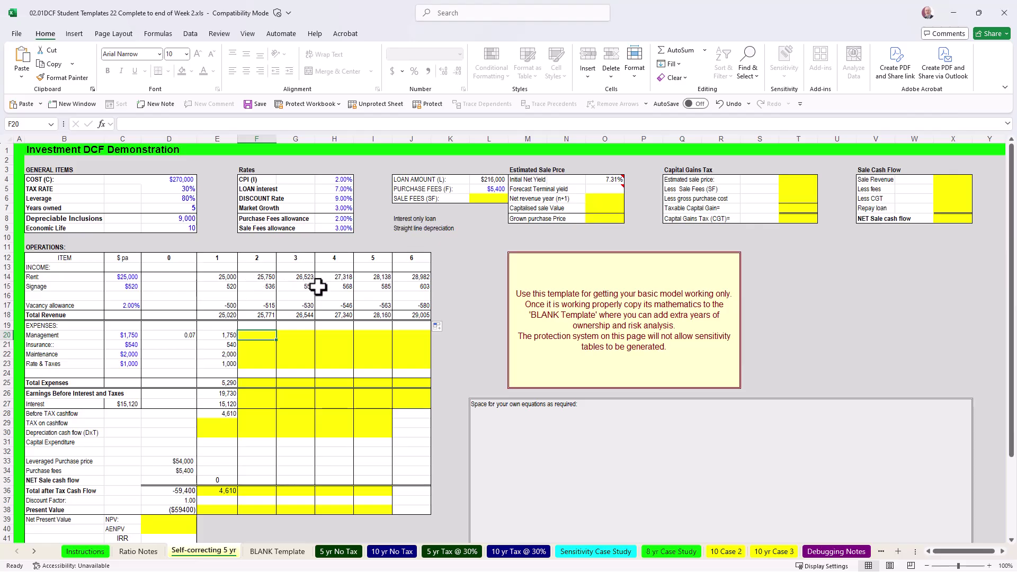
{"action": "left_click", "coordinate": [260, 288]}
{"action": "left_click_drag", "start_coordinate": [260, 287], "coordinate": [404, 285]}
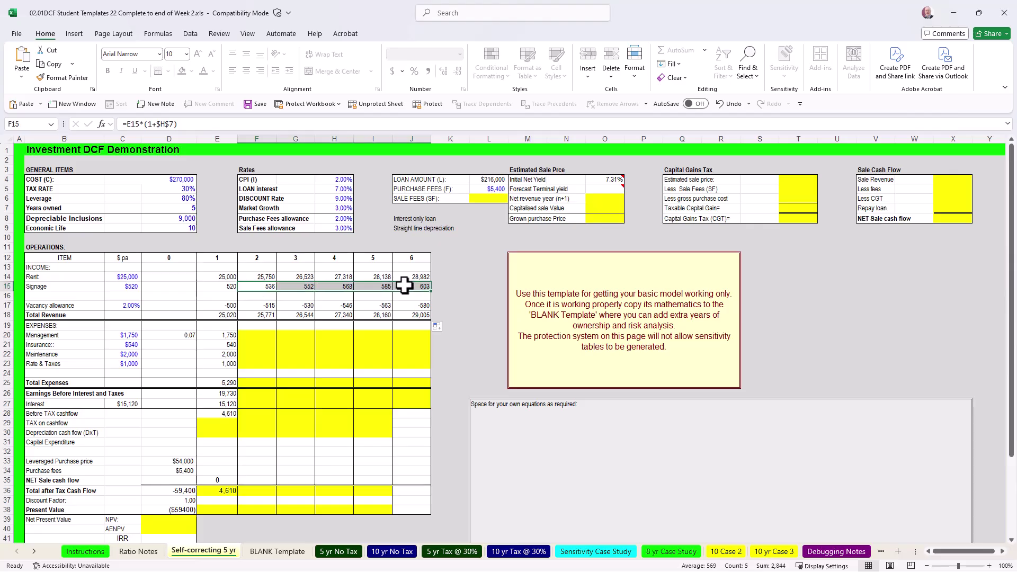
{"action": "key", "text": "ctrl+c"}
{"action": "left_click", "coordinate": [263, 338]}
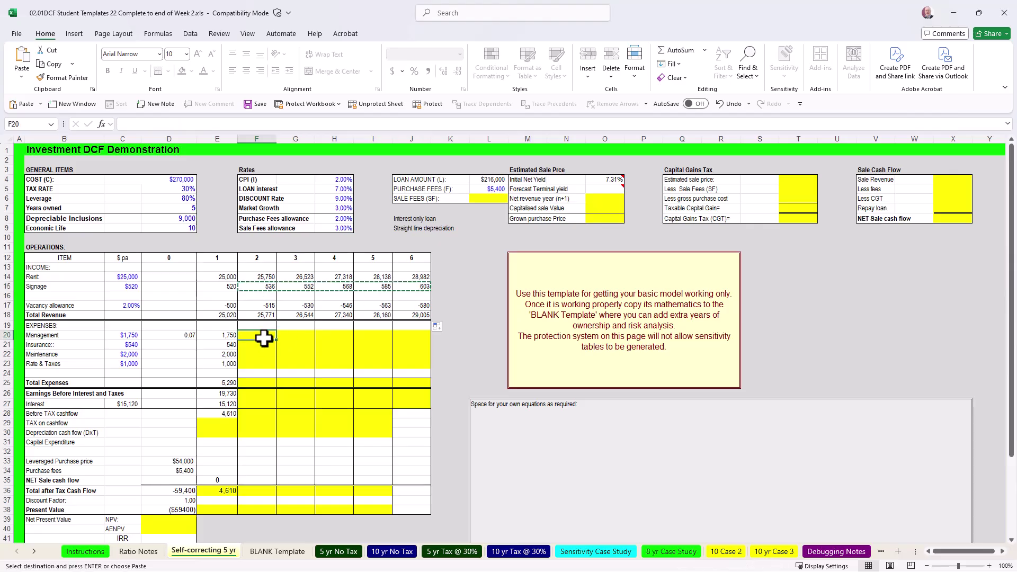
{"action": "key", "text": "ctrl+v"}
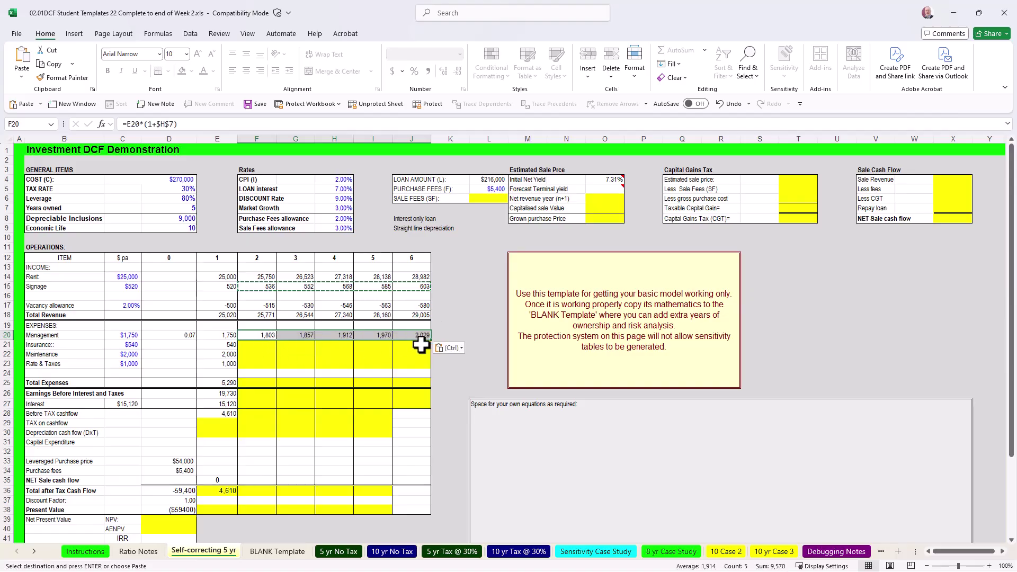
{"action": "left_click_drag", "start_coordinate": [430, 340], "coordinate": [434, 373]}
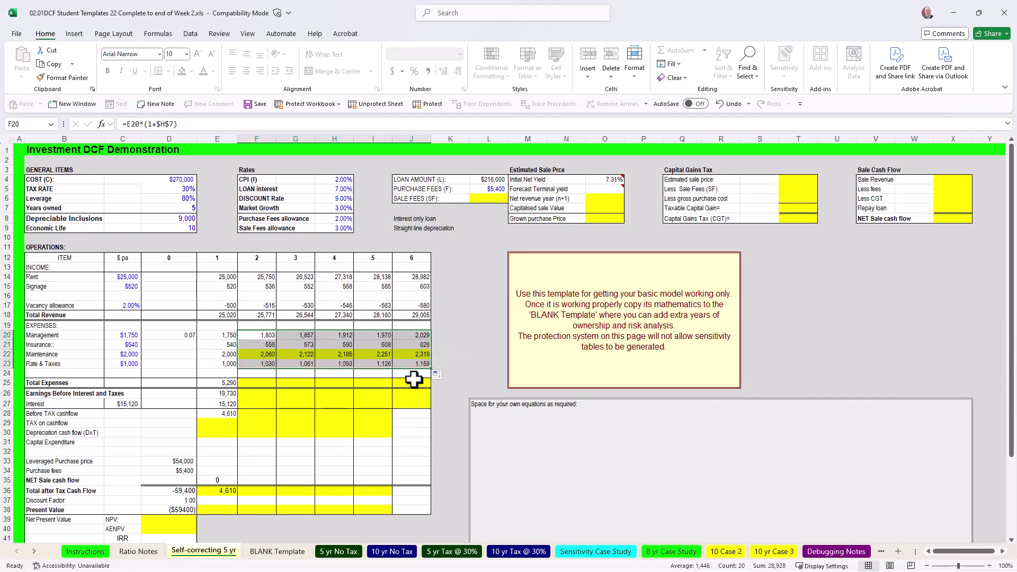
Examine the highlighted Maintenance row, compare it with Rent, and review the CPI rate in H4.
{"action": "left_click_drag", "start_coordinate": [248, 355], "coordinate": [419, 356]}
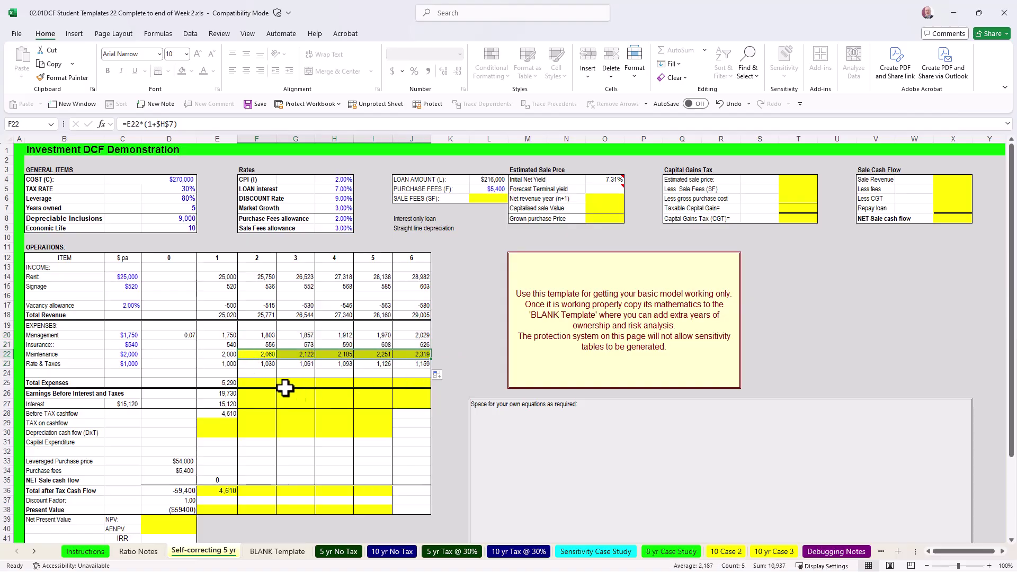
{"action": "left_click", "coordinate": [38, 354]}
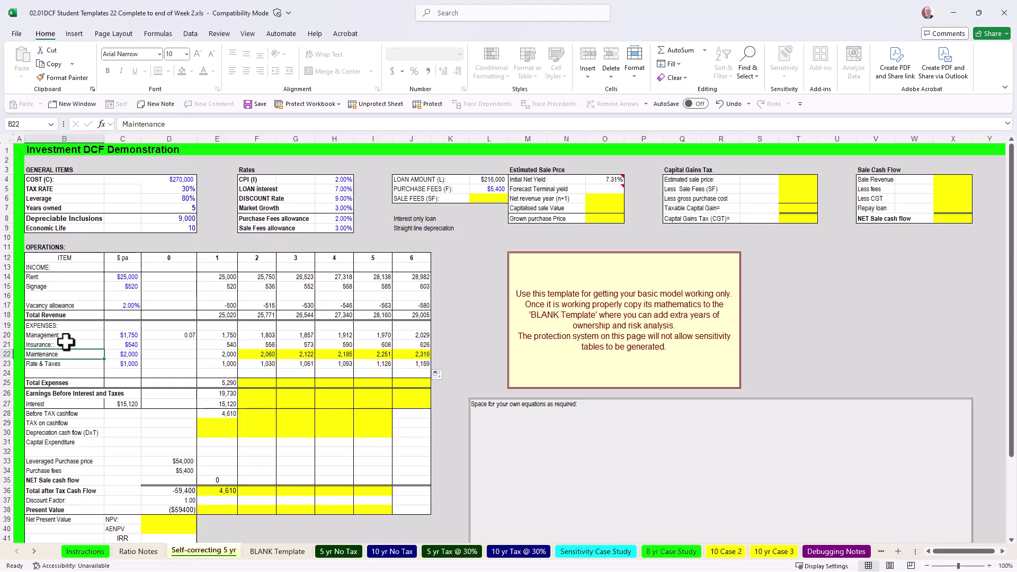
{"action": "left_click", "coordinate": [48, 277]}
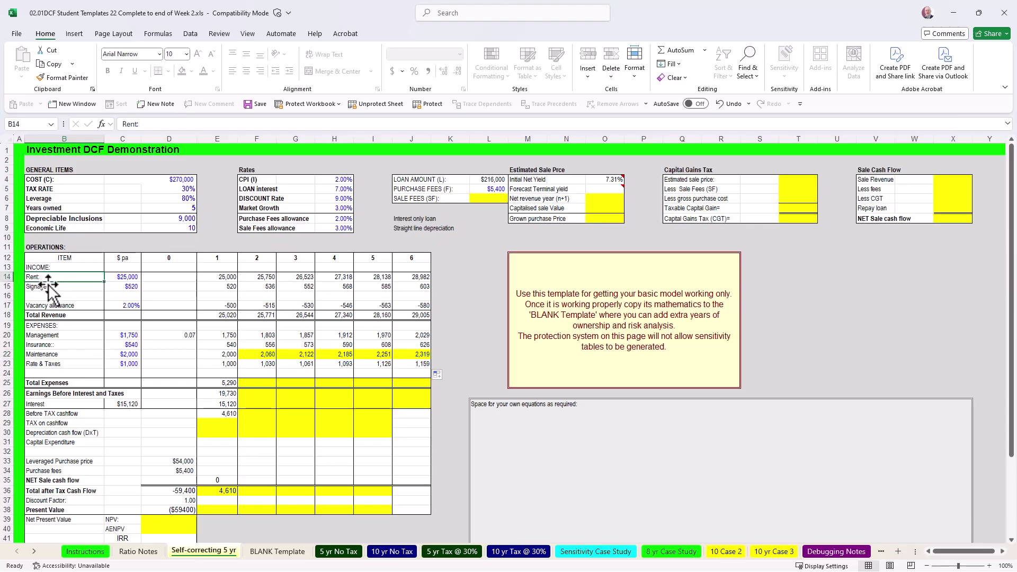
{"action": "left_click_drag", "start_coordinate": [68, 354], "coordinate": [416, 353]}
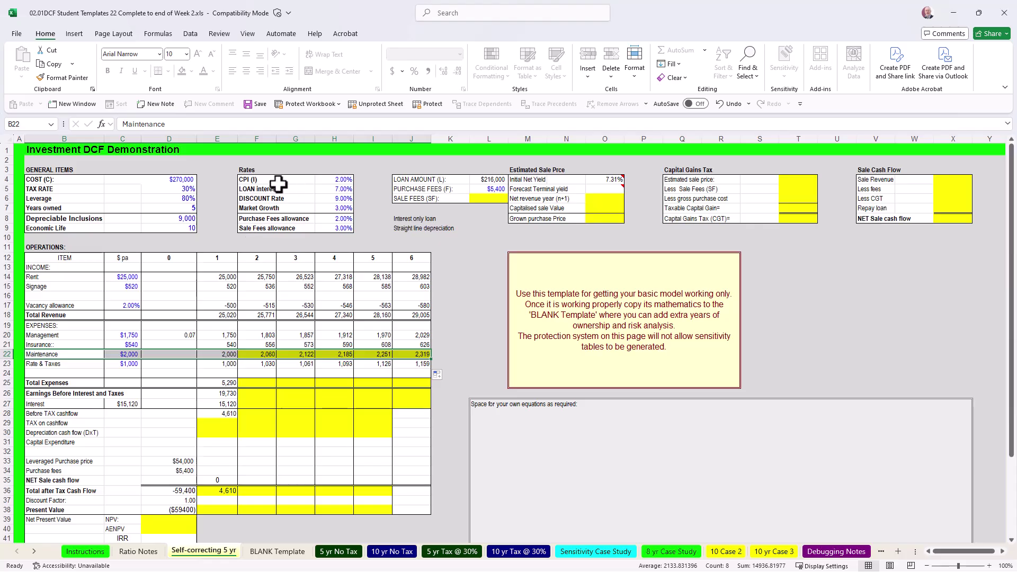
{"action": "left_click", "coordinate": [249, 181]}
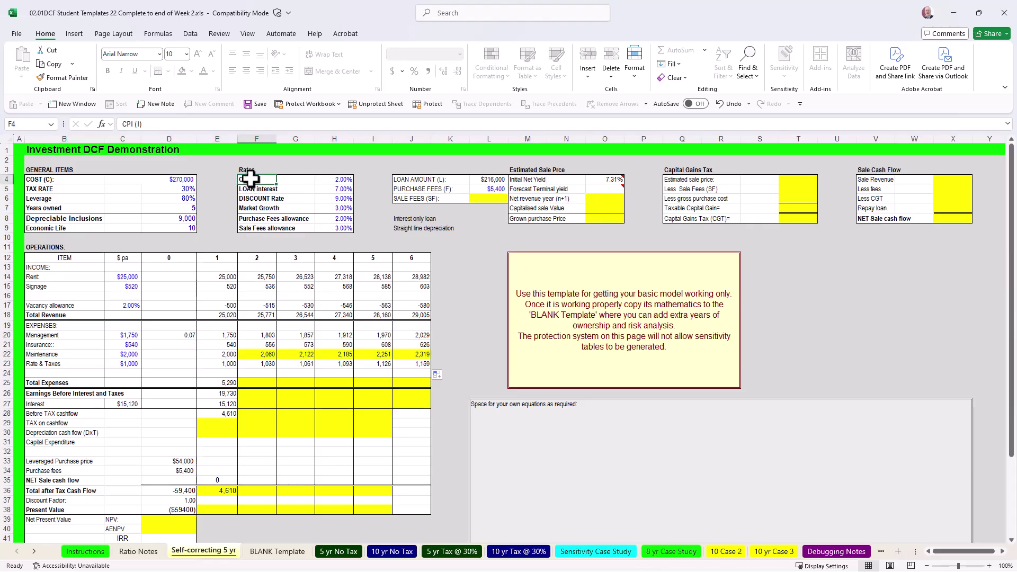
{"action": "left_click", "coordinate": [332, 181]}
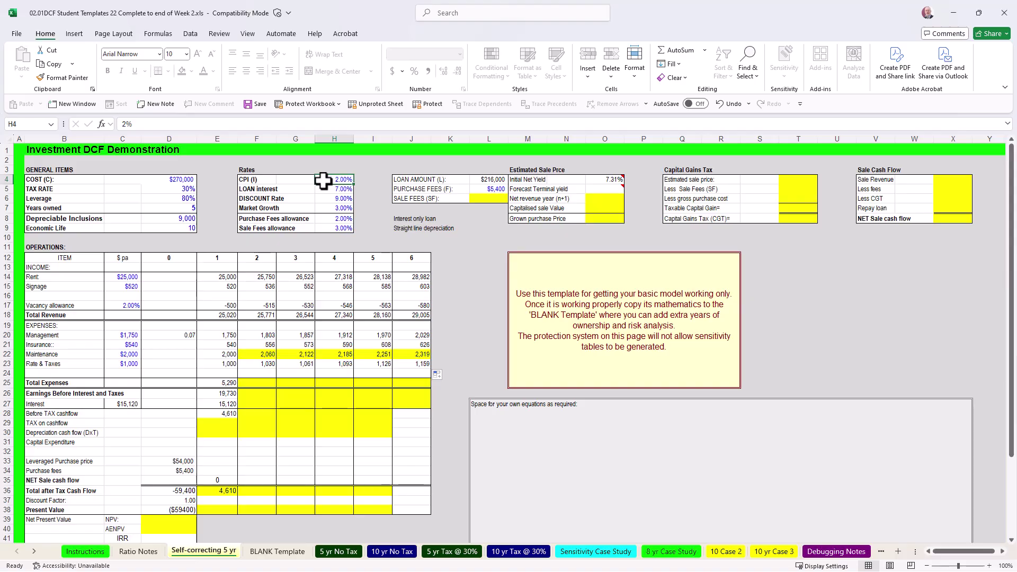
Change the growth reference in the year 2 Maintenance formula in F22 to the CPI cell, =E22*(1+$H$4), and fill it across through year 6.
{"action": "left_click", "coordinate": [256, 354]}
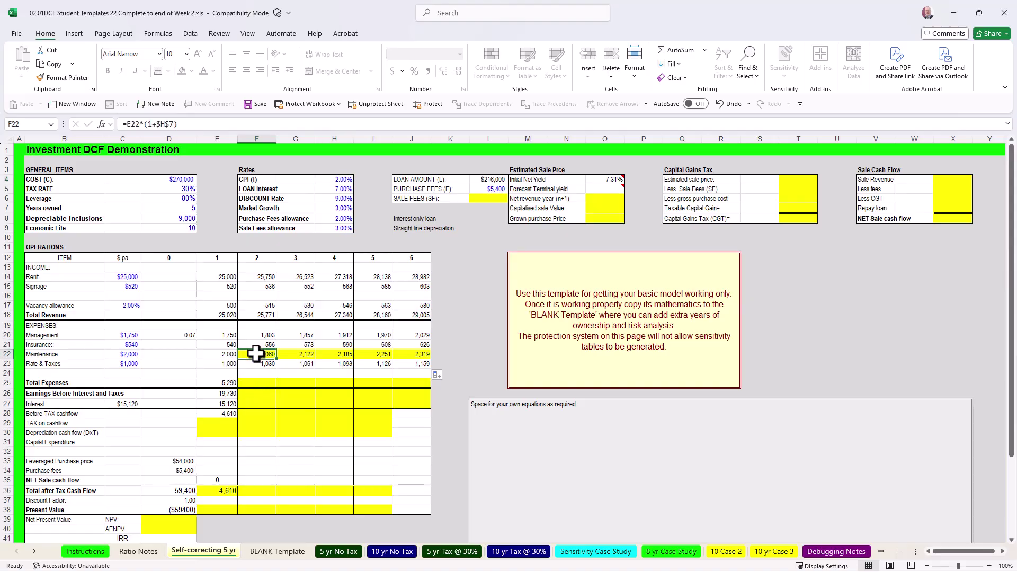
{"action": "left_click_drag", "start_coordinate": [156, 124], "coordinate": [171, 124]}
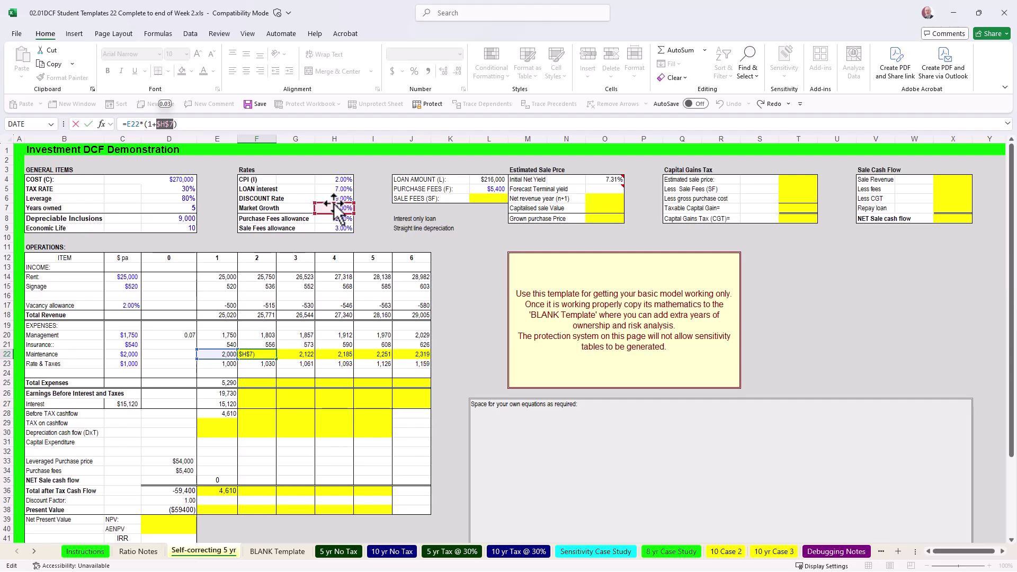
{"action": "left_click_drag", "start_coordinate": [339, 196], "coordinate": [330, 180]}
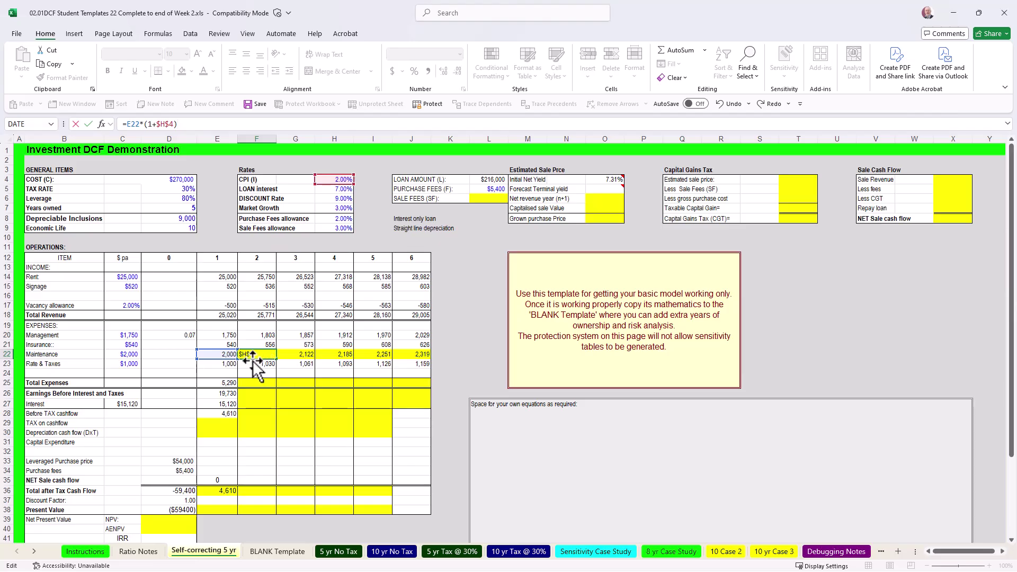
{"action": "left_click", "coordinate": [88, 124]}
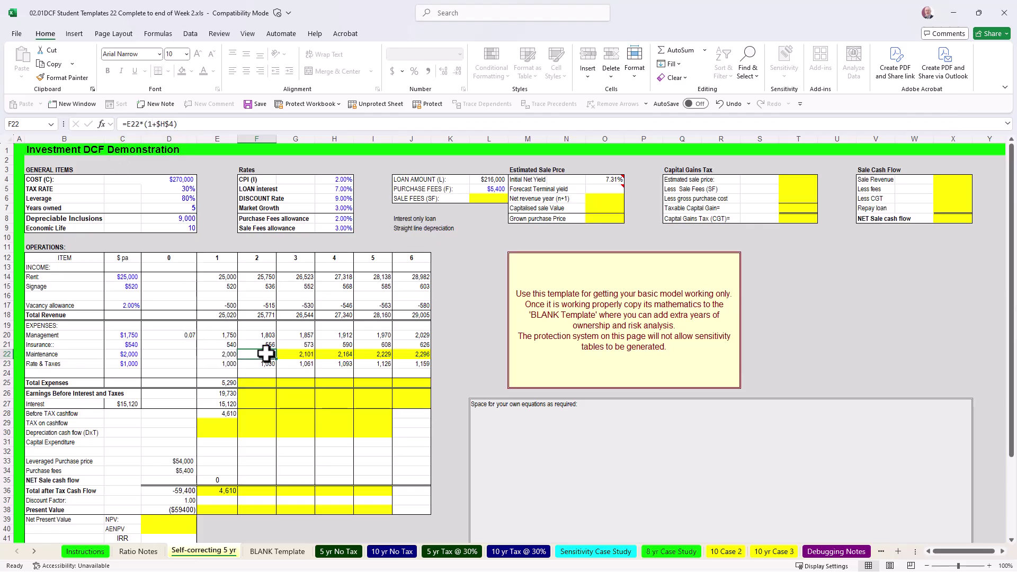
{"action": "left_click_drag", "start_coordinate": [278, 360], "coordinate": [441, 357]}
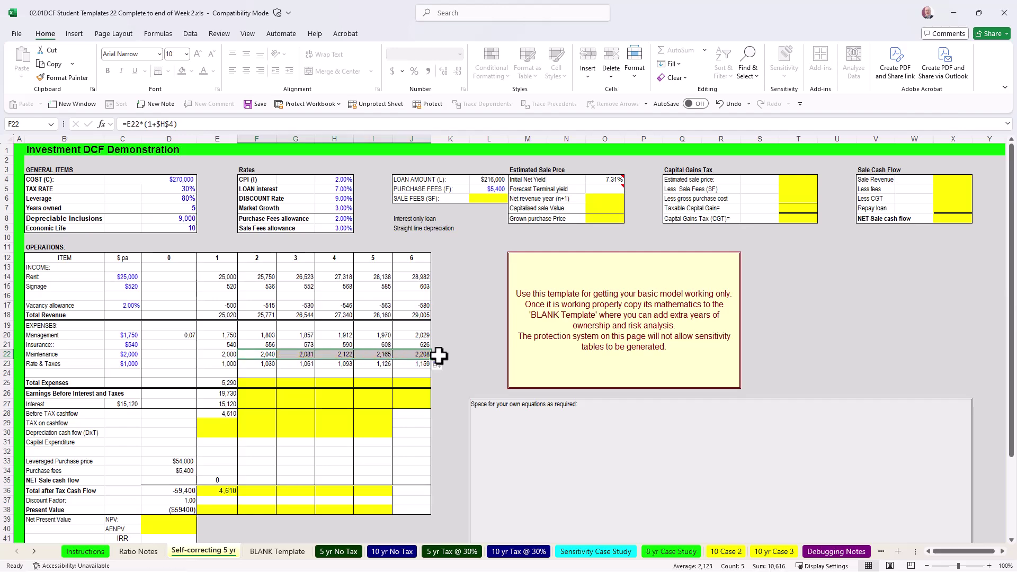
Fill the year 1 Total Expenses sum and the Earnings Before Interest and Taxes formula across through year 6.
{"action": "left_click", "coordinate": [225, 383]}
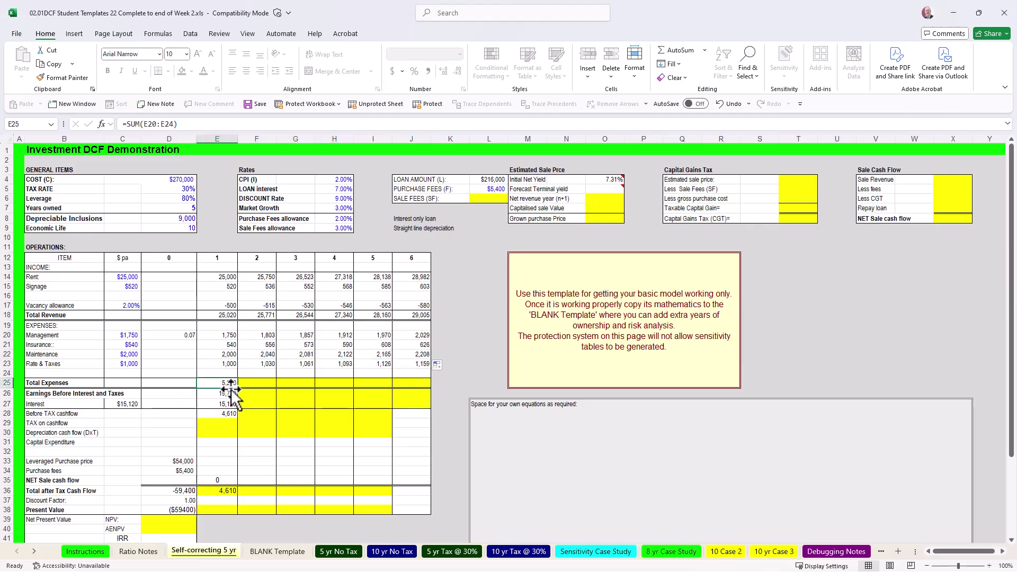
{"action": "left_click_drag", "start_coordinate": [239, 391], "coordinate": [418, 387]}
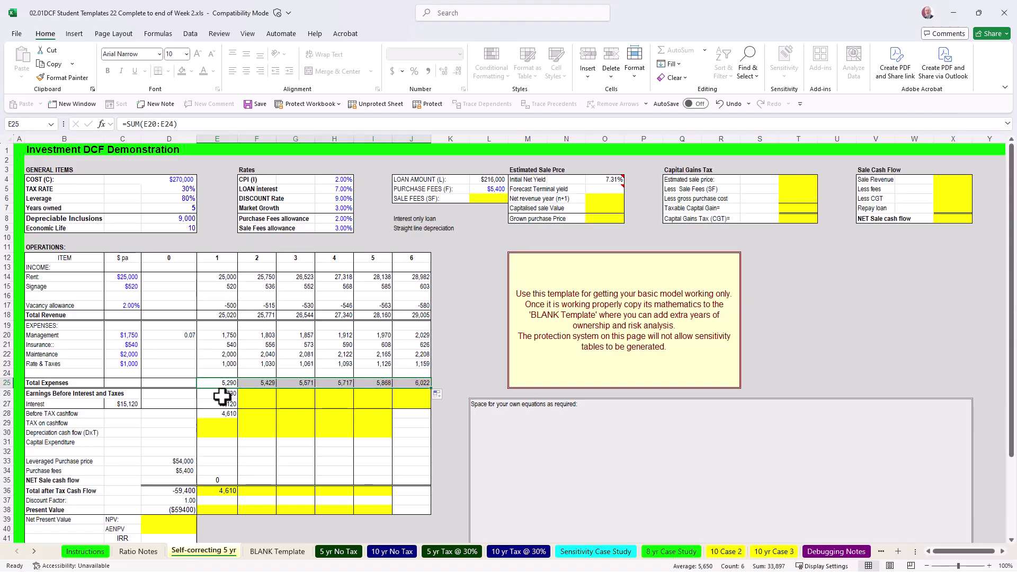
{"action": "left_click", "coordinate": [221, 395]}
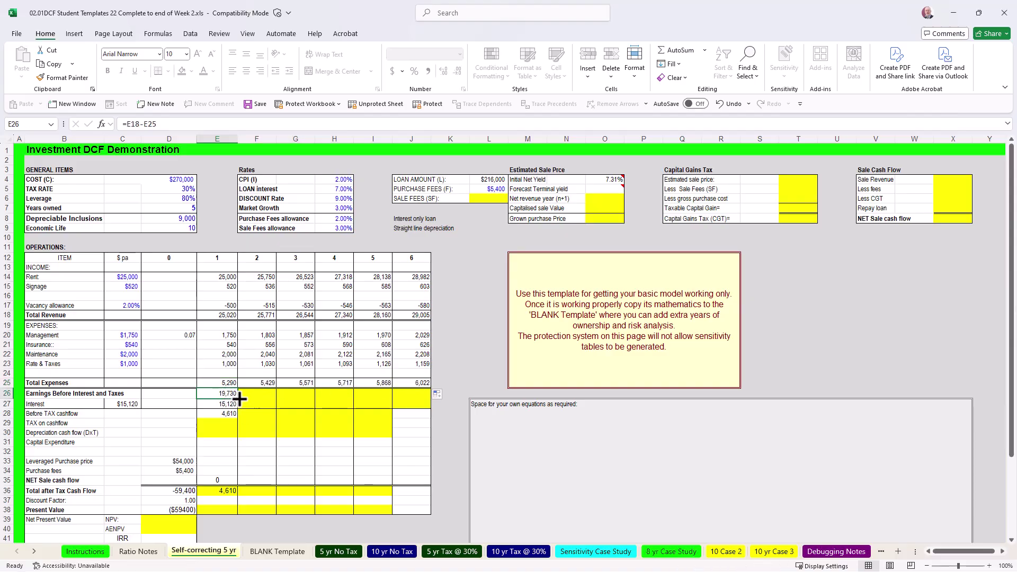
{"action": "left_click_drag", "start_coordinate": [240, 400], "coordinate": [424, 394]}
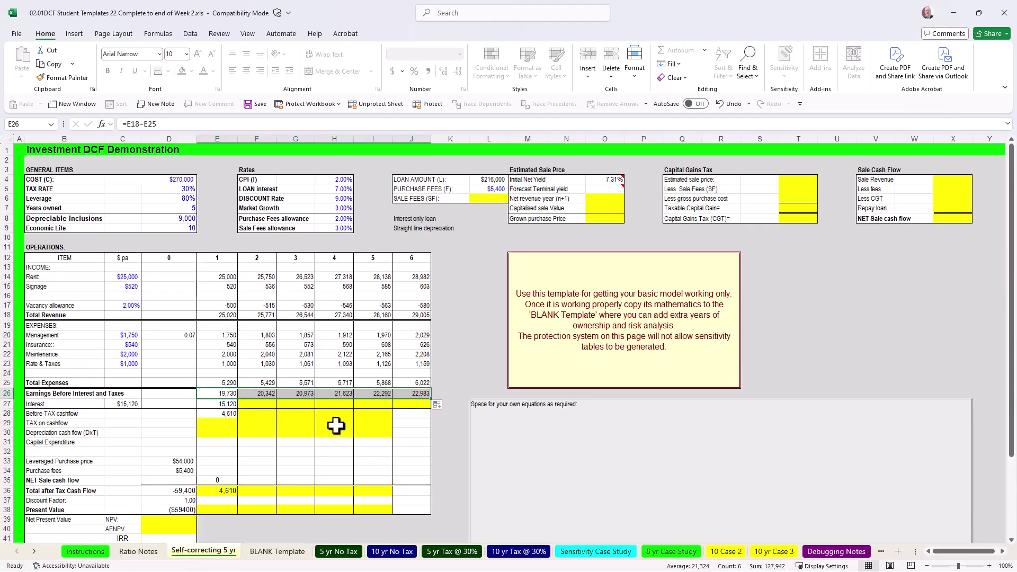
Link year 2 Interest in F27 to year 1 with =E27, and fill the formula across through year 6.
{"action": "left_click", "coordinate": [226, 406]}
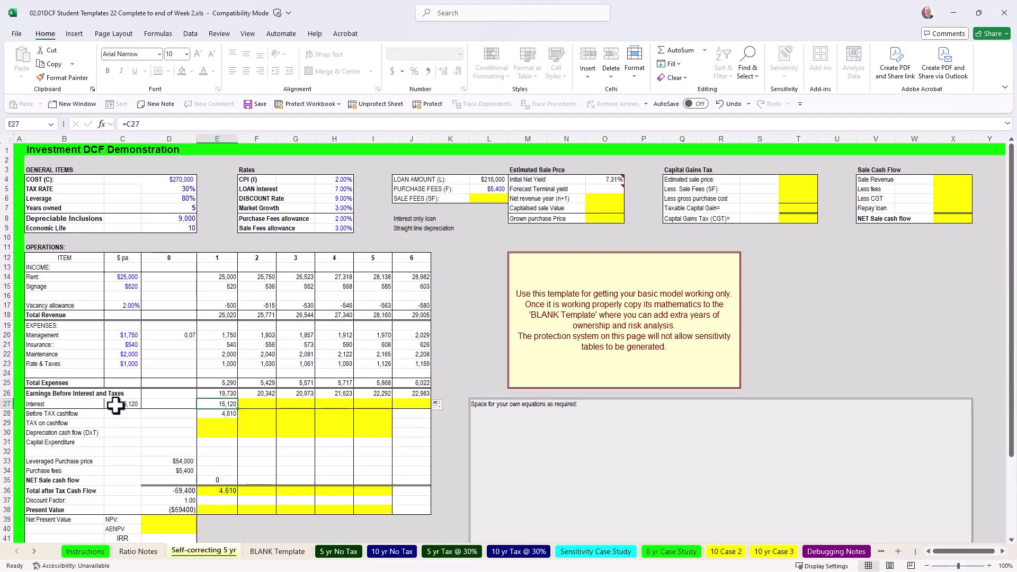
{"action": "left_click", "coordinate": [250, 405]}
{"action": "type", "text": "="}
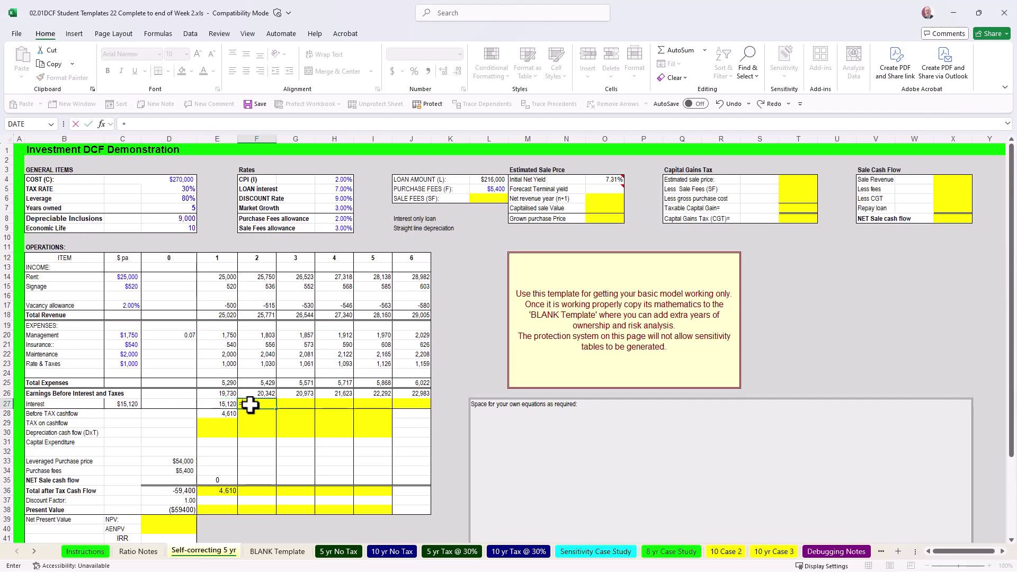
{"action": "left_click", "coordinate": [216, 403]}
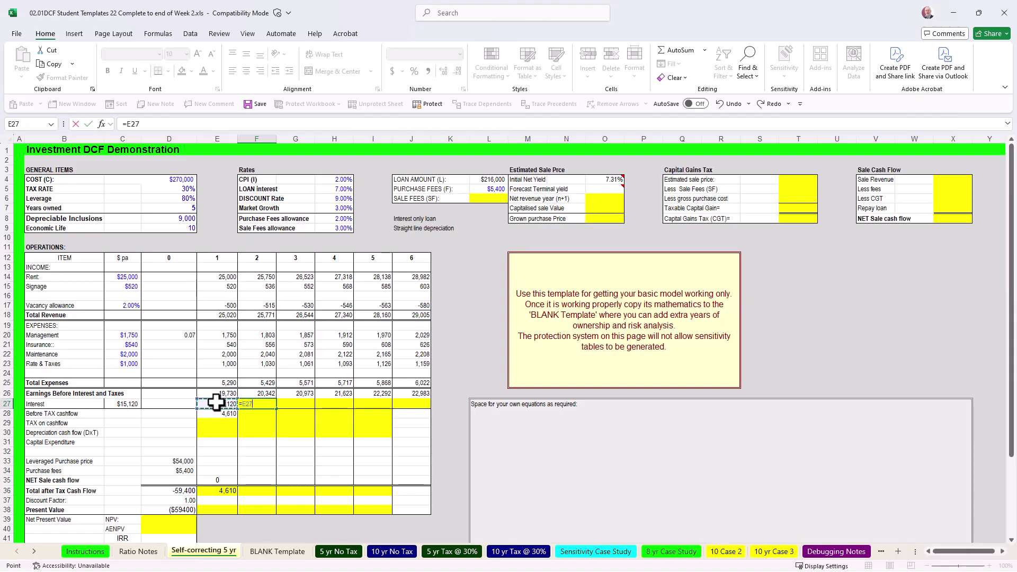
{"action": "key", "text": "Return"}
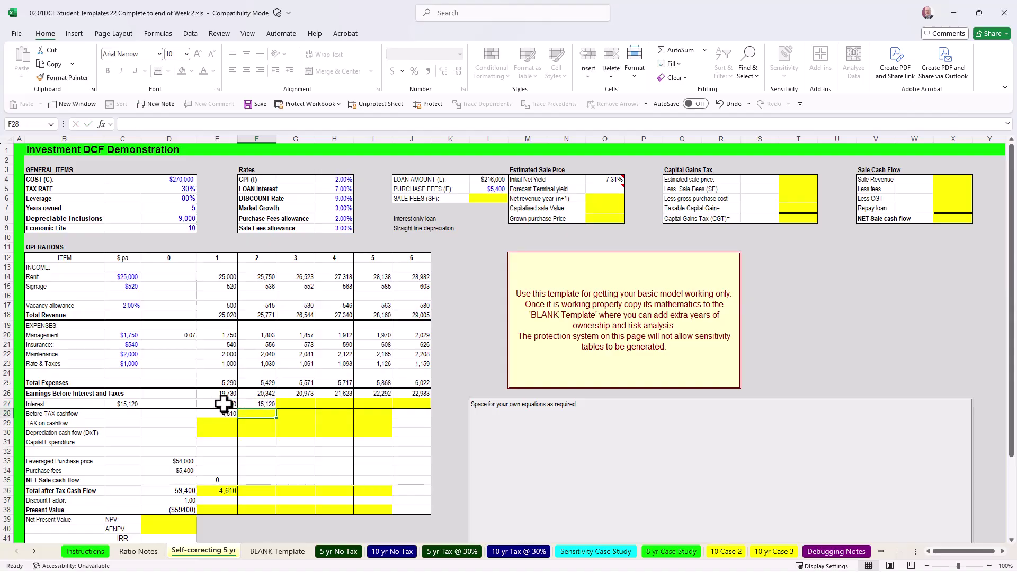
{"action": "left_click", "coordinate": [249, 405]}
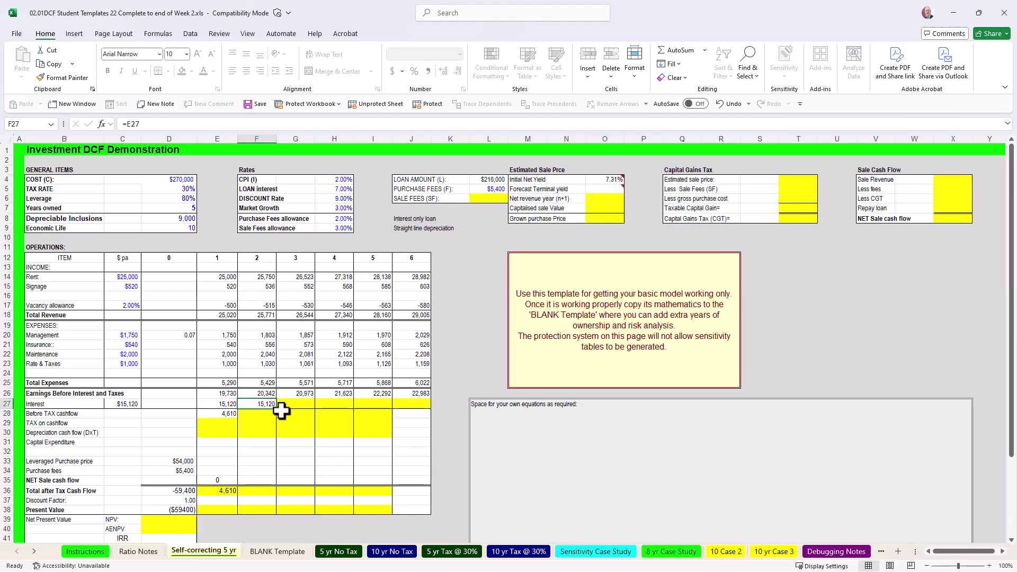
{"action": "left_click_drag", "start_coordinate": [278, 412], "coordinate": [415, 410]}
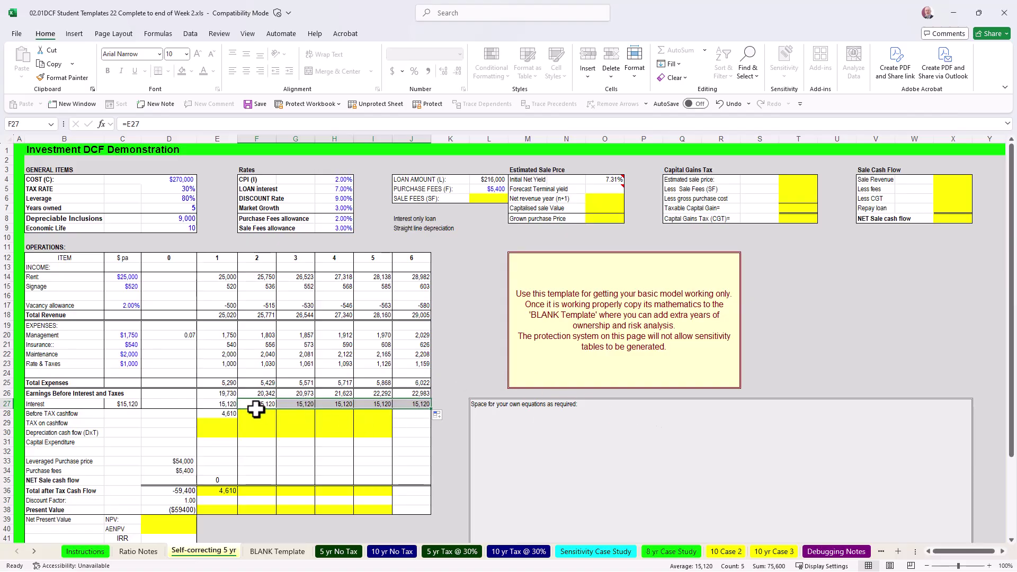
Examine the Interest formulas in row 27 from year 1 to year 6, and review the rate assumptions in H4:H9.
{"action": "left_click", "coordinate": [215, 405]}
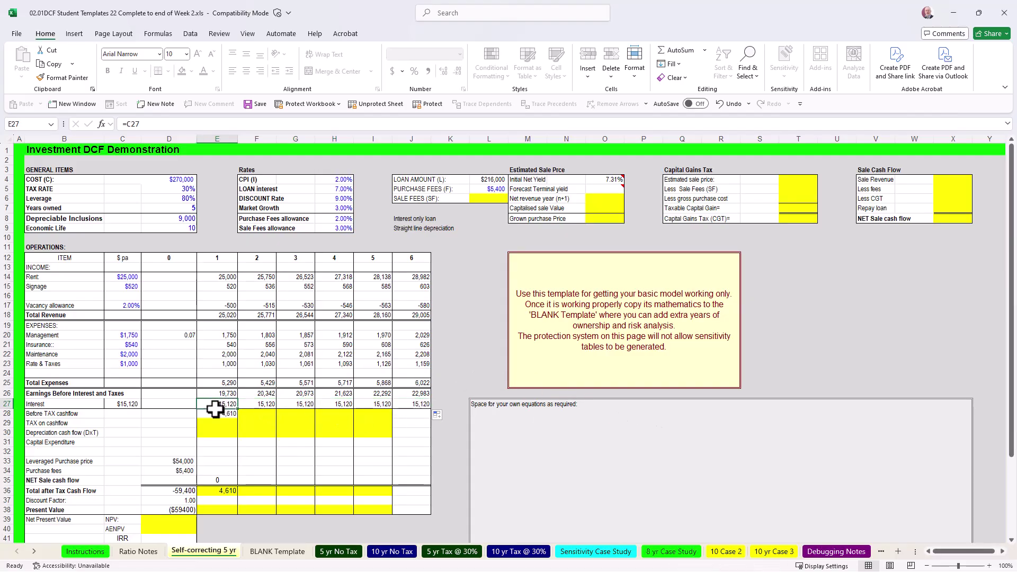
{"action": "left_click", "coordinate": [254, 405]}
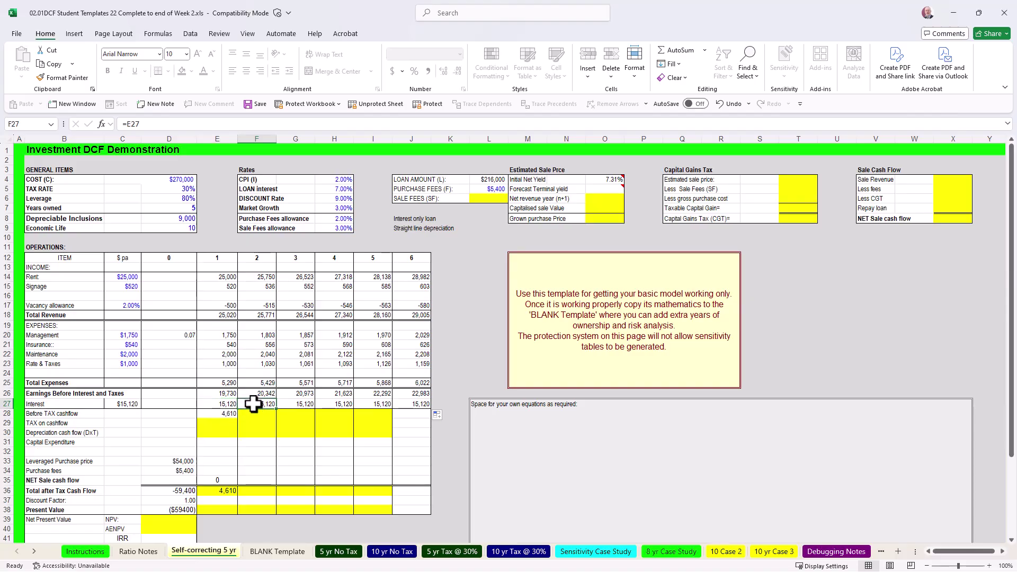
{"action": "left_click", "coordinate": [295, 404]}
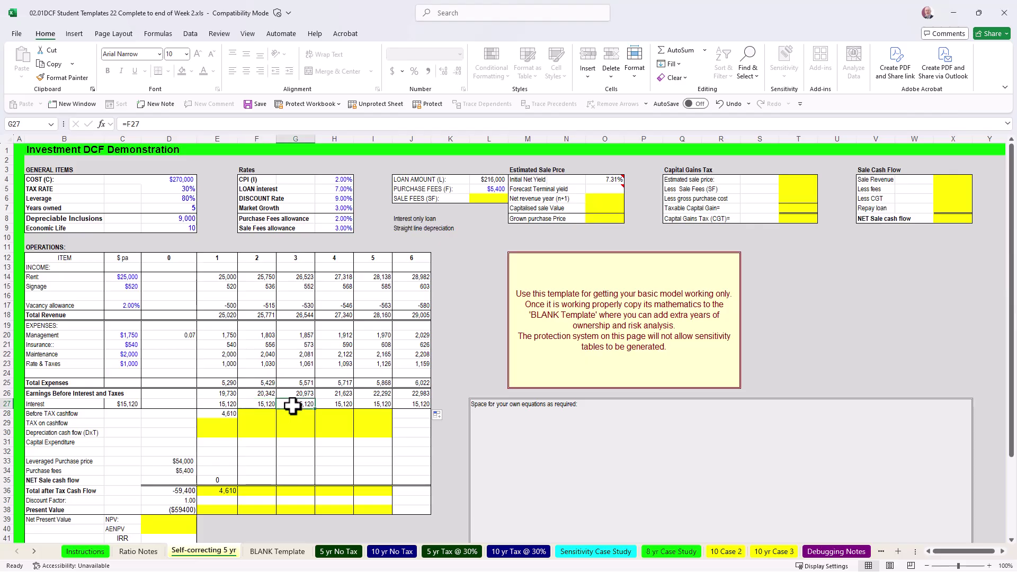
{"action": "left_click", "coordinate": [333, 406]}
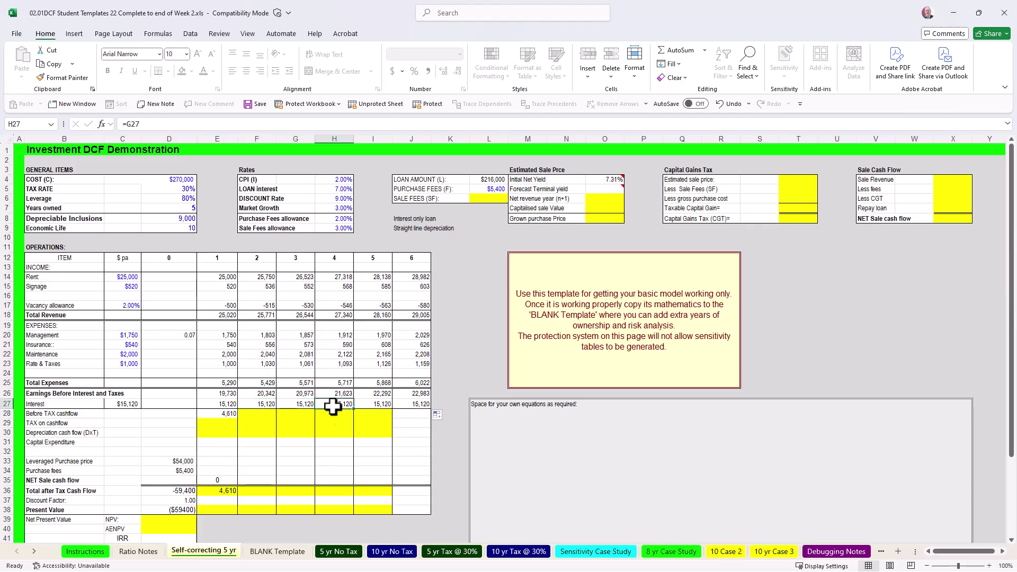
{"action": "left_click", "coordinate": [372, 405]}
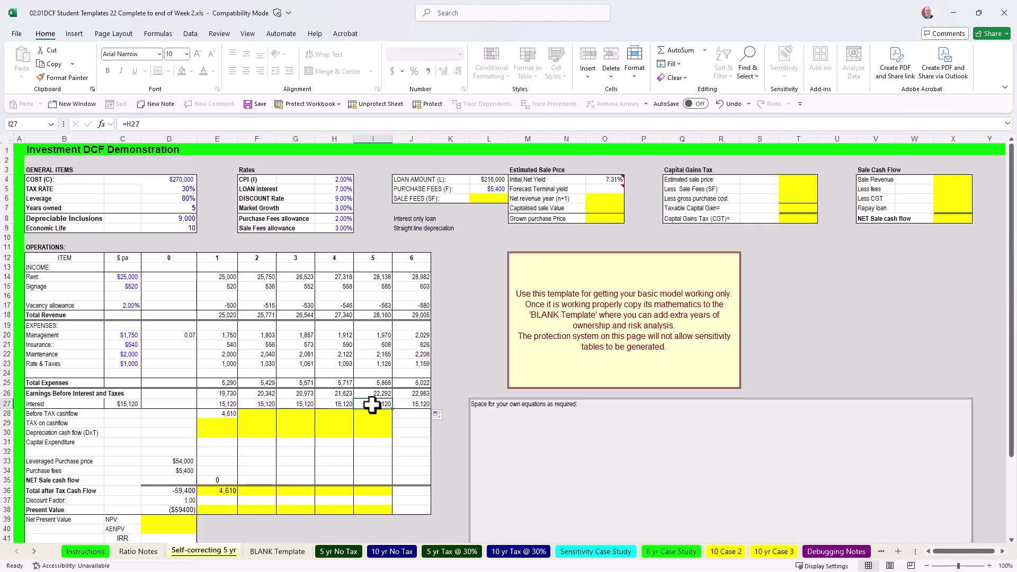
{"action": "left_click", "coordinate": [413, 404]}
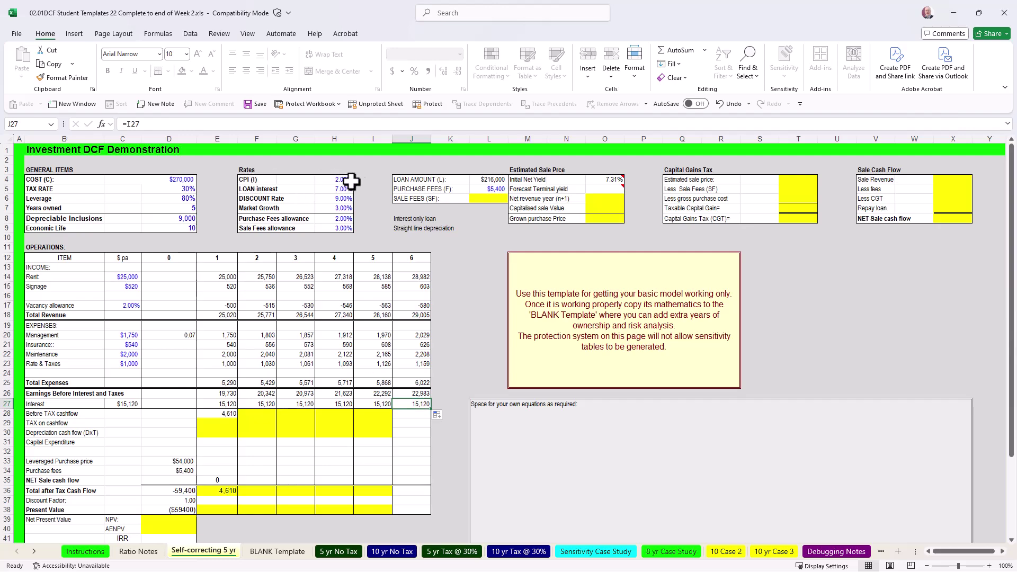
{"action": "left_click", "coordinate": [330, 180]}
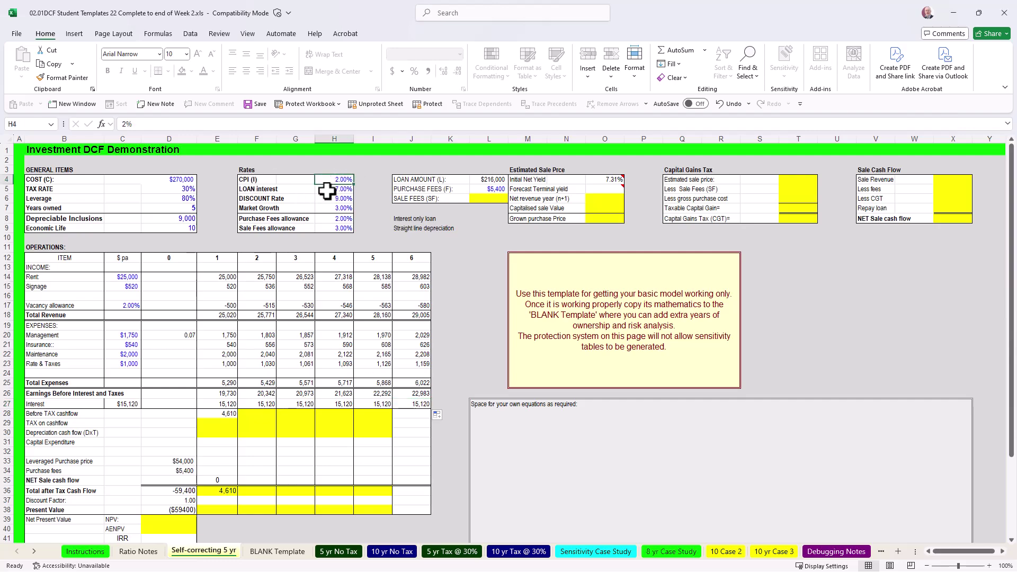
{"action": "left_click", "coordinate": [330, 208]}
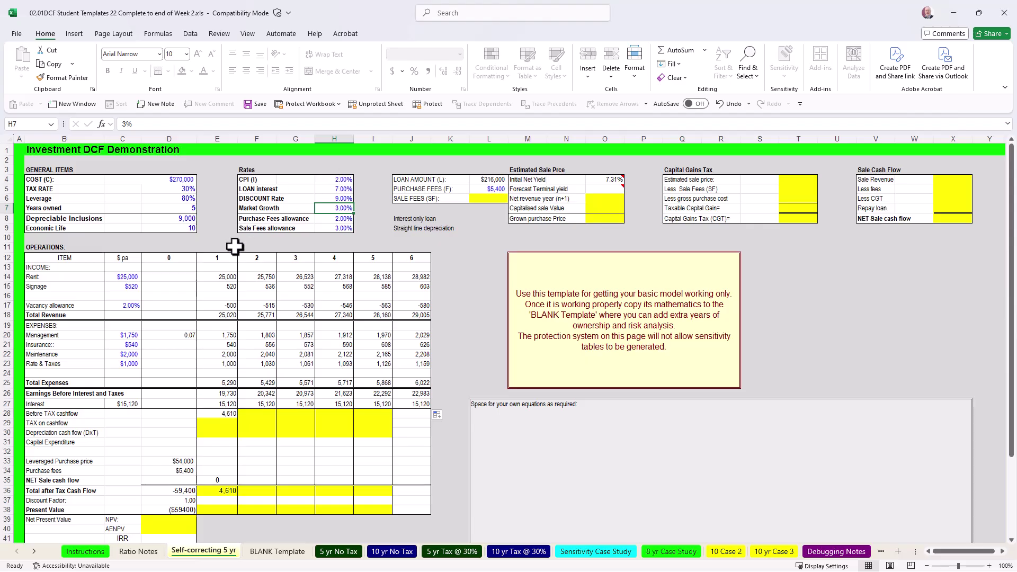
{"action": "left_click_drag", "start_coordinate": [342, 180], "coordinate": [333, 226]}
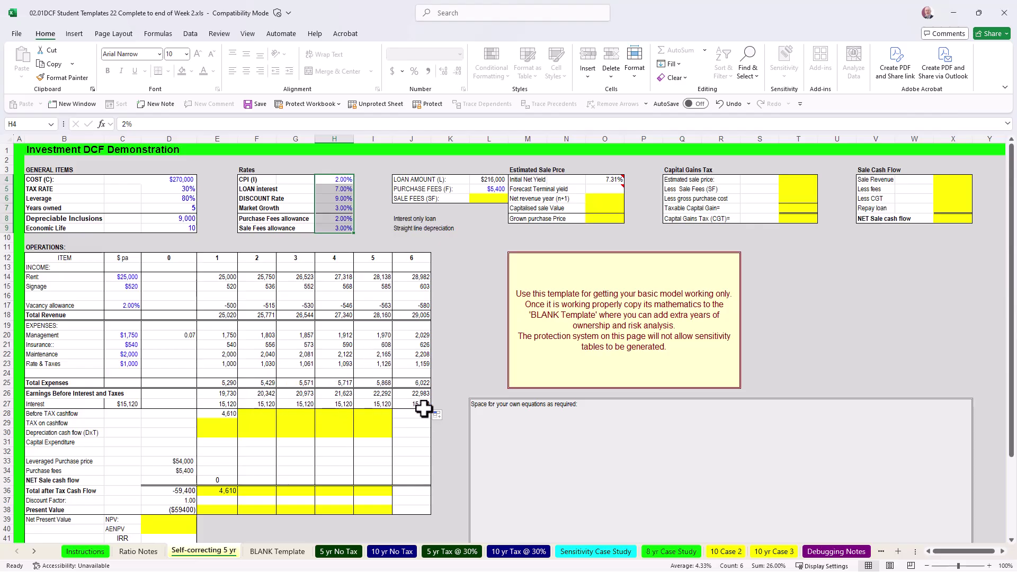
Fill the year 1 Before TAX cashflow formula =E26-E27 across through year 5.
{"action": "left_click", "coordinate": [330, 404]}
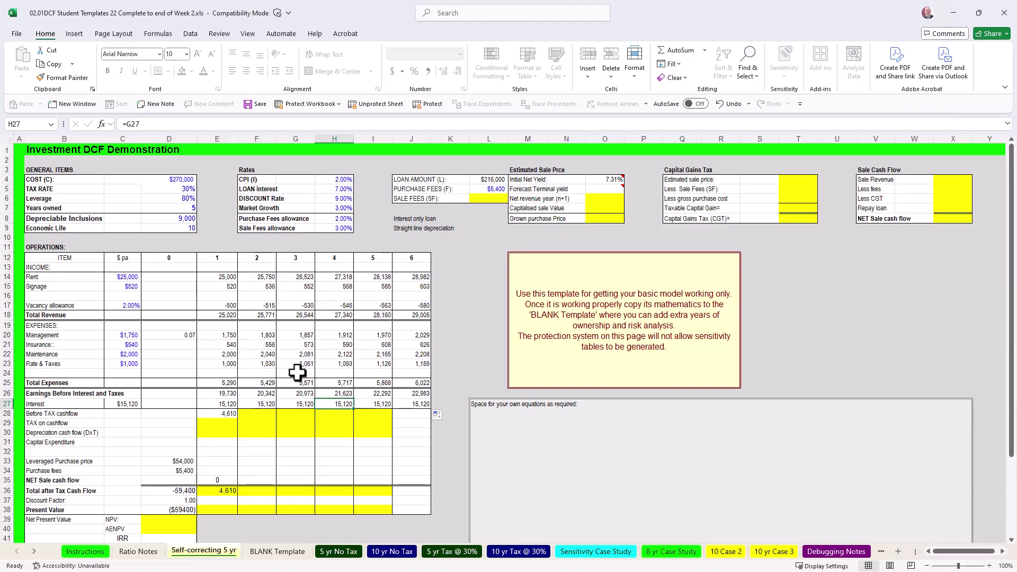
{"action": "left_click", "coordinate": [228, 413]}
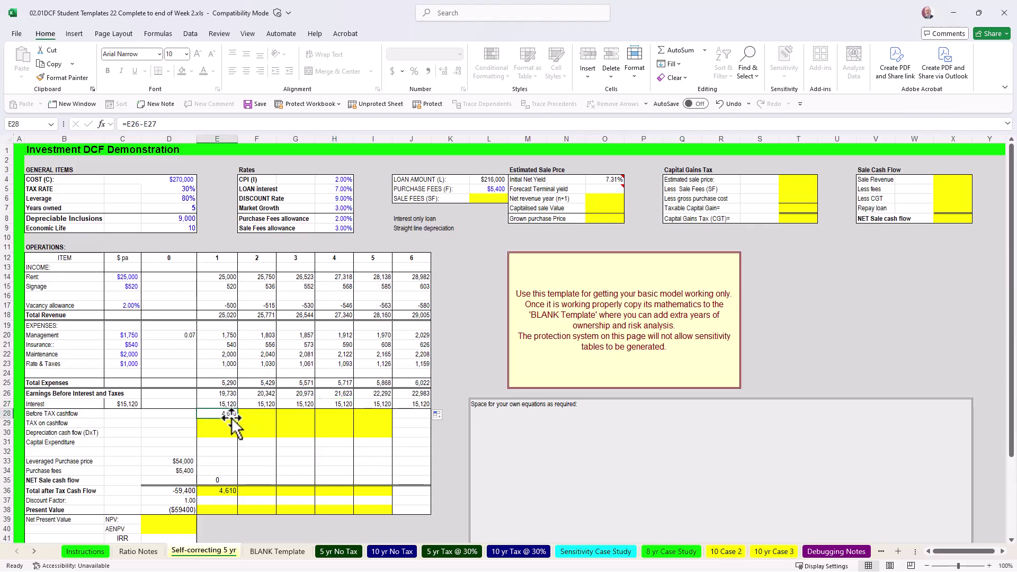
{"action": "left_click_drag", "start_coordinate": [236, 420], "coordinate": [390, 413]}
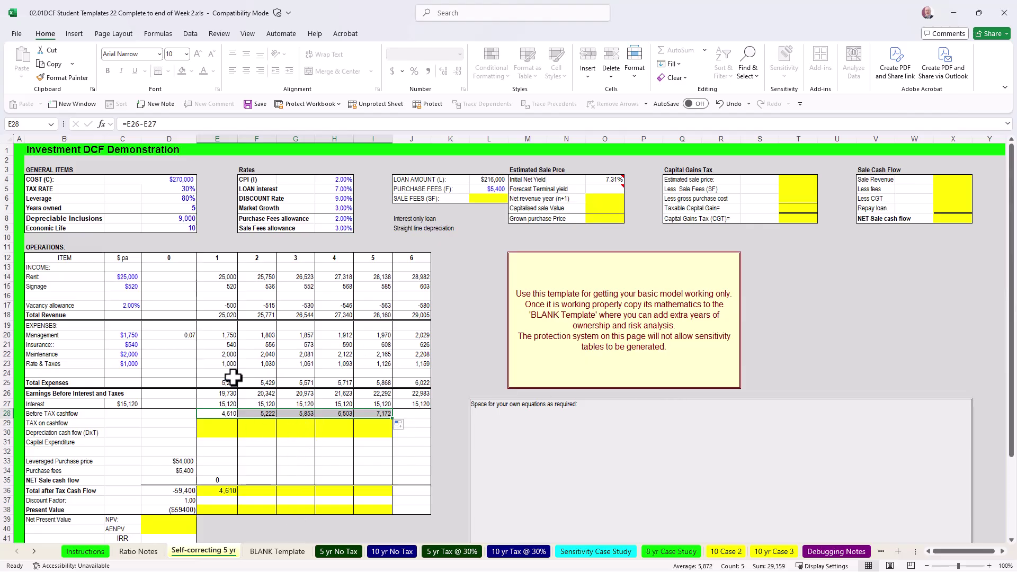
Set the TAX RATE in the General Items block to 0%.
{"action": "left_click", "coordinate": [162, 188]}
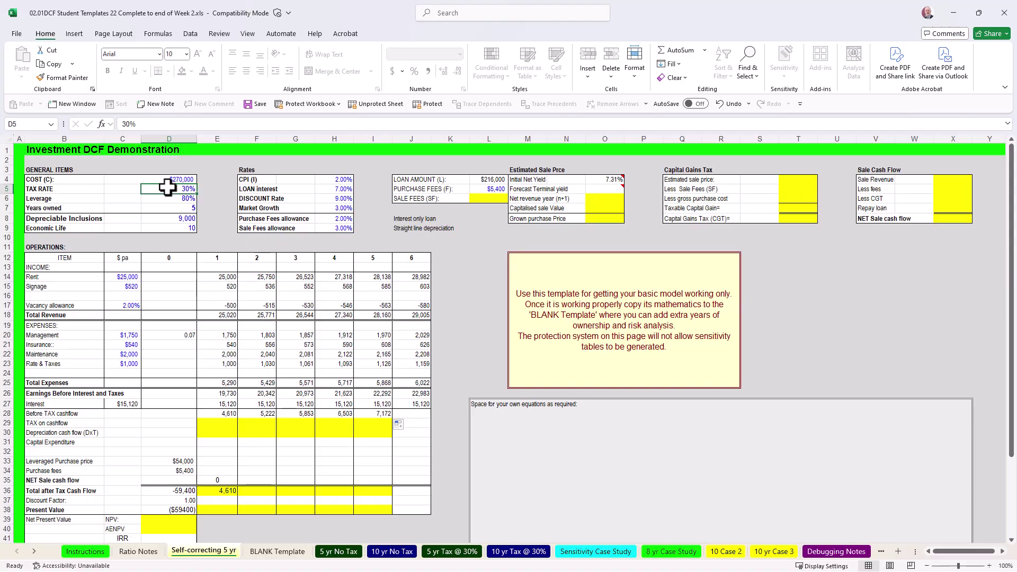
{"action": "type", "text": "0"}
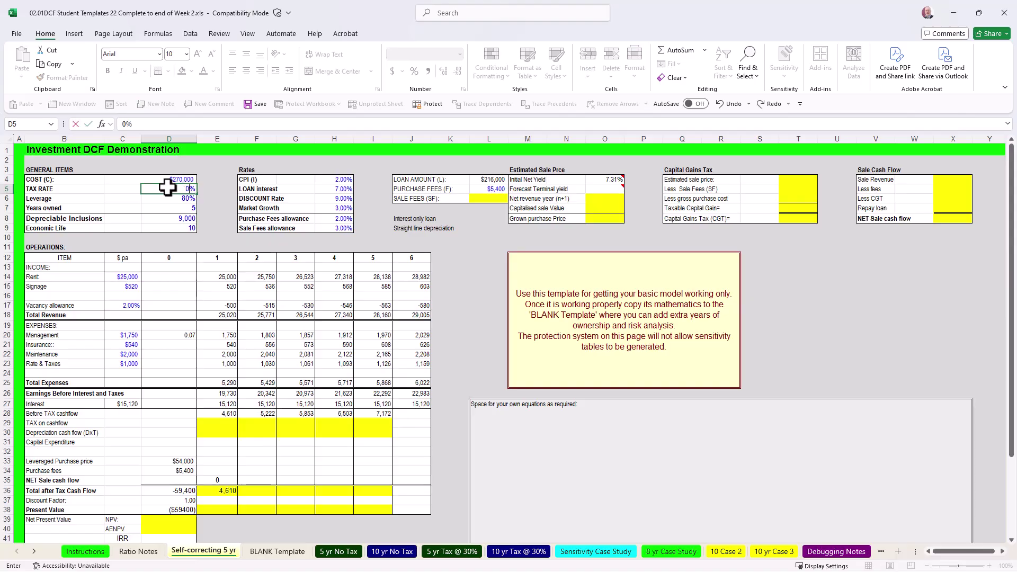
{"action": "key", "text": "Return"}
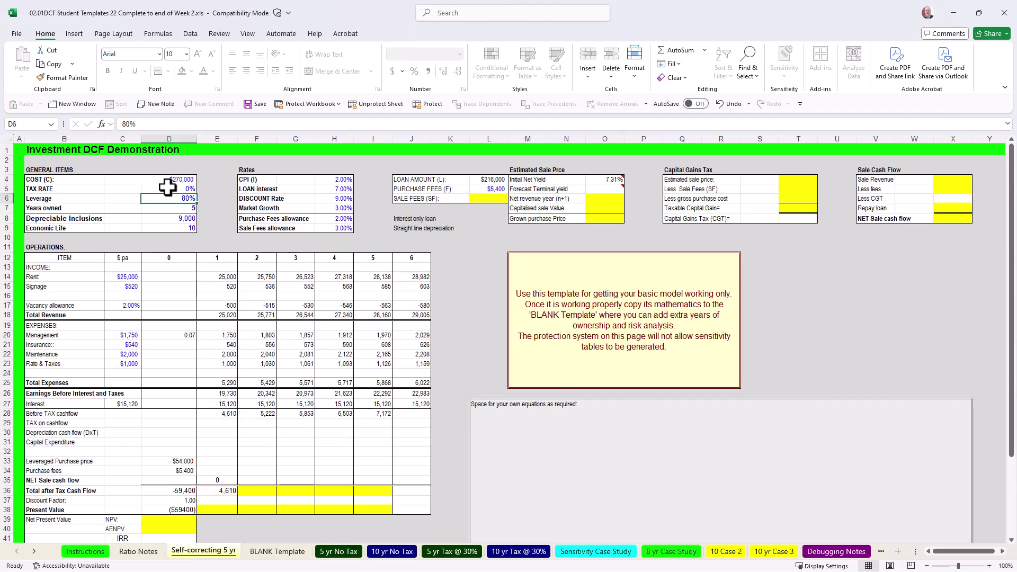